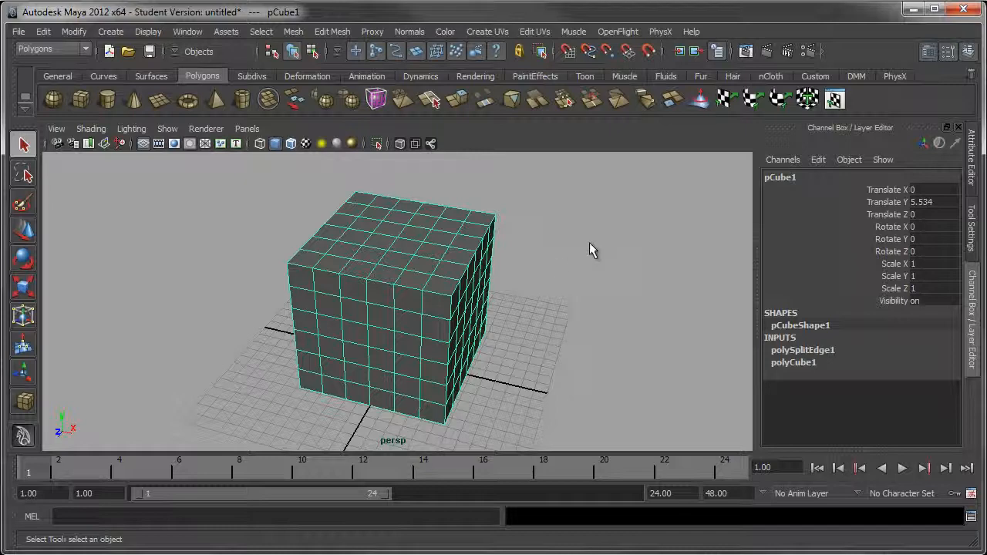
Step: Select all faces of the cube's negative-X half and move them about 3.73 units away along negative X
left_click_drag(347, 220, 350, 228, "alt")
left_click_drag(420, 266, 414, 257, "alt")
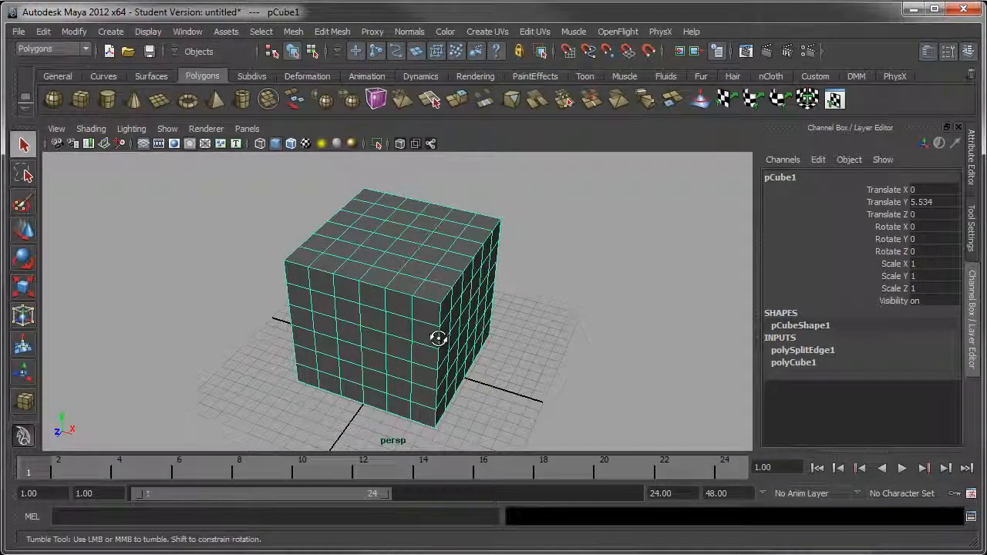
left_click_drag(439, 335, 434, 340, "alt")
left_click_drag(287, 256, 359, 254, "alt")
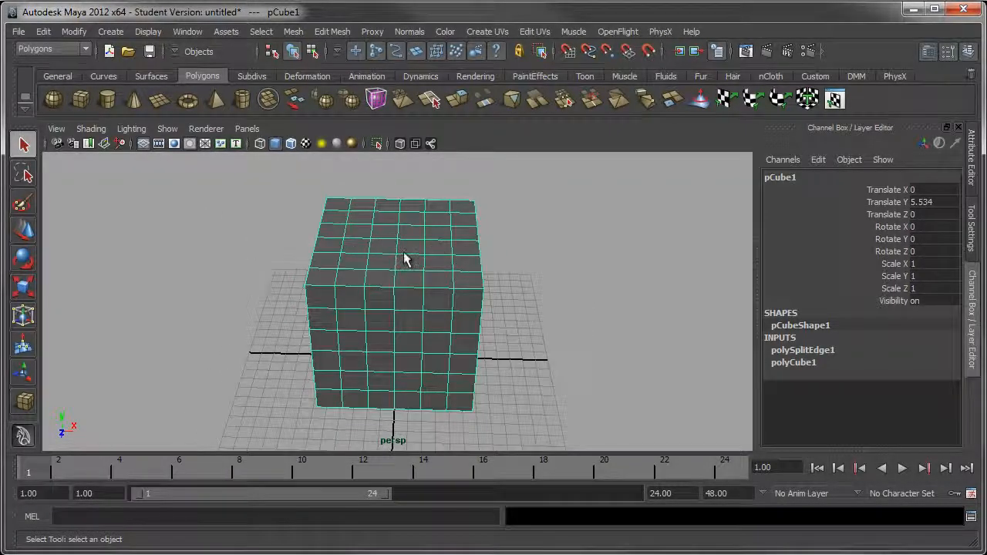
right_click_drag(369, 299, 367, 334)
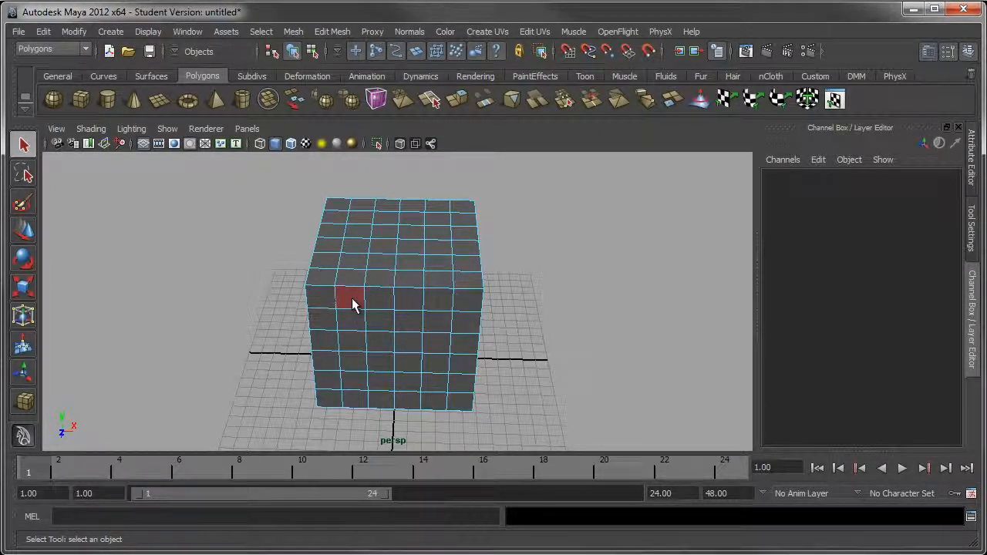
double_click(353, 305)
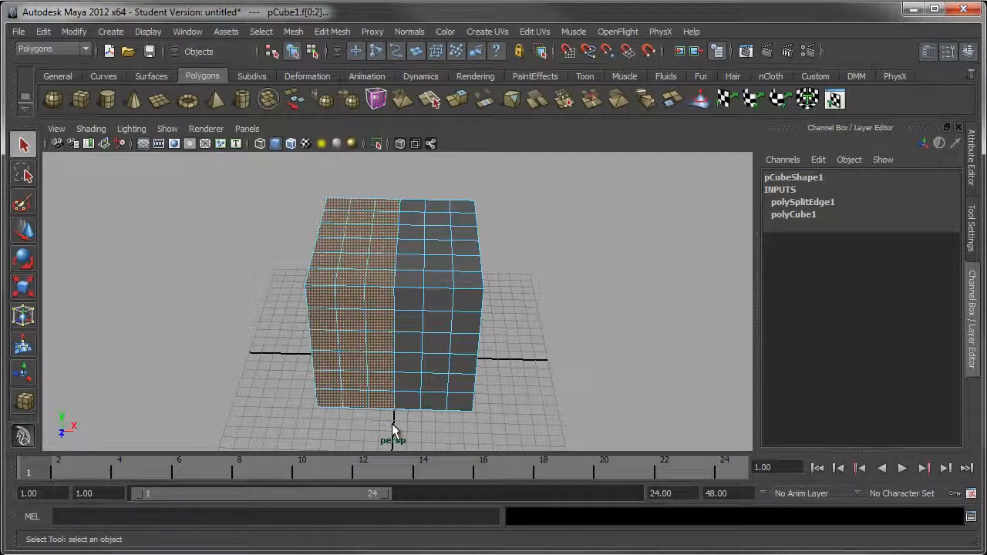
key("w")
left_click_drag(405, 302, 573, 298)
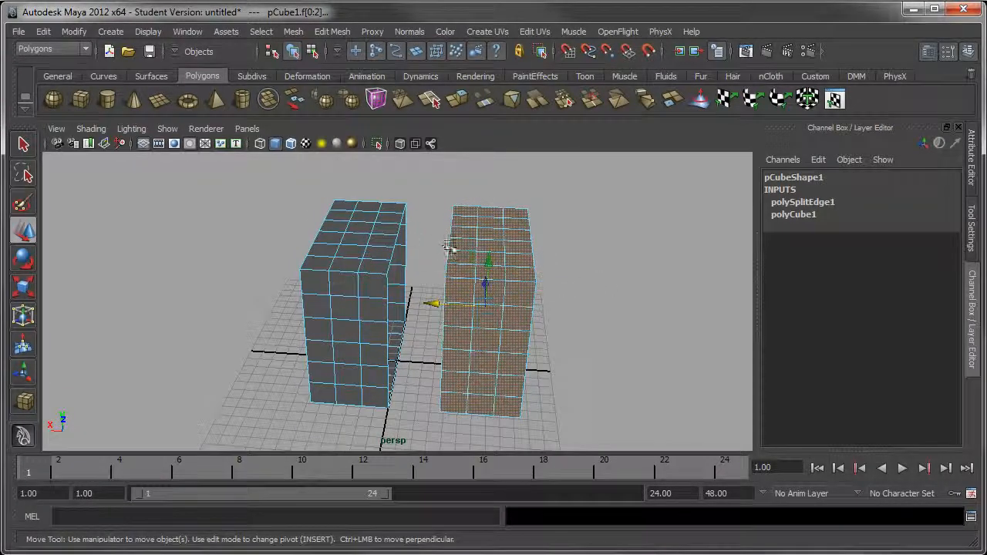
Step: Switch to vertex mode and select a facing border vertex on each of the two separated halves in turn
left_click_drag(518, 324, 535, 306, "alt")
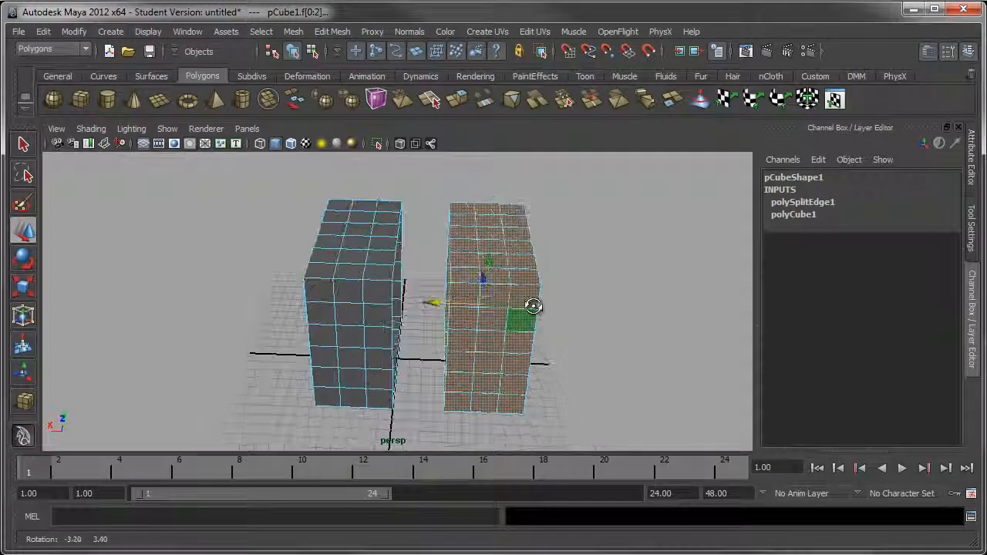
mouse_move(443, 239)
right_mouse_down("alt")
mouse_move(489, 236)
mouse_move(452, 235)
right_mouse_up("alt")
left_click(414, 249)
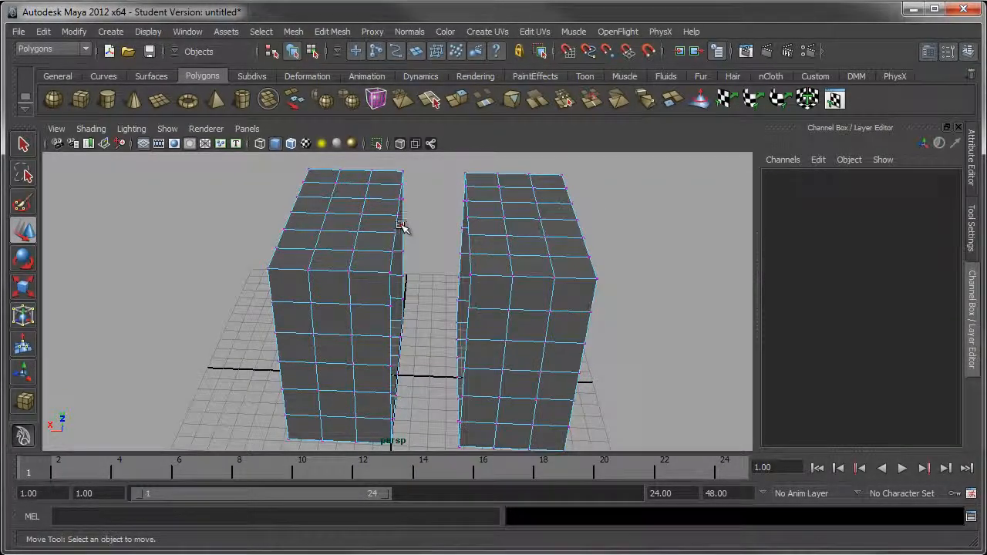
left_click(402, 223)
left_click(461, 228)
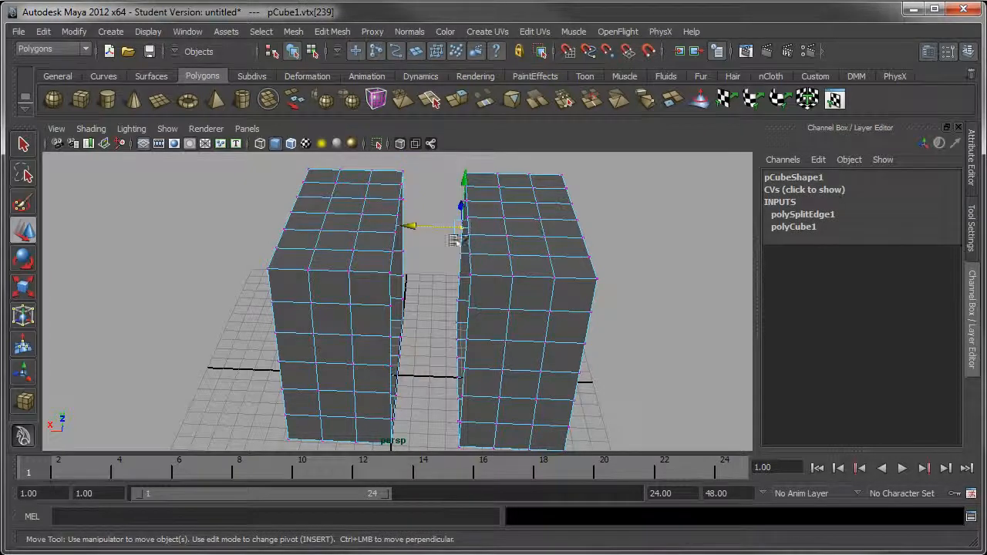
Step: Undo the vertex selections and the move of the cube half, and clear the face selection
key("ctrl+z")
key("ctrl+z")
key("ctrl+z")
key("ctrl+z")
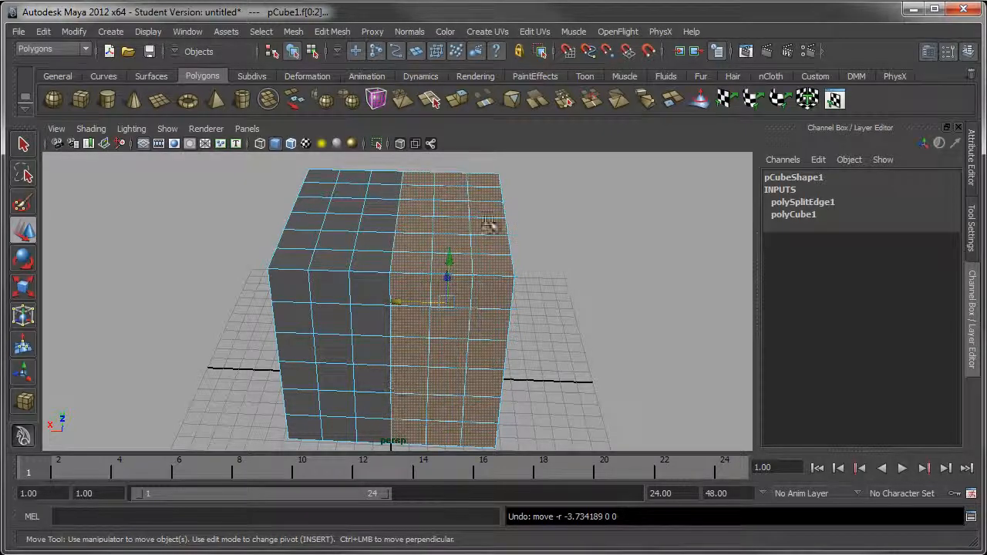
left_click(572, 247)
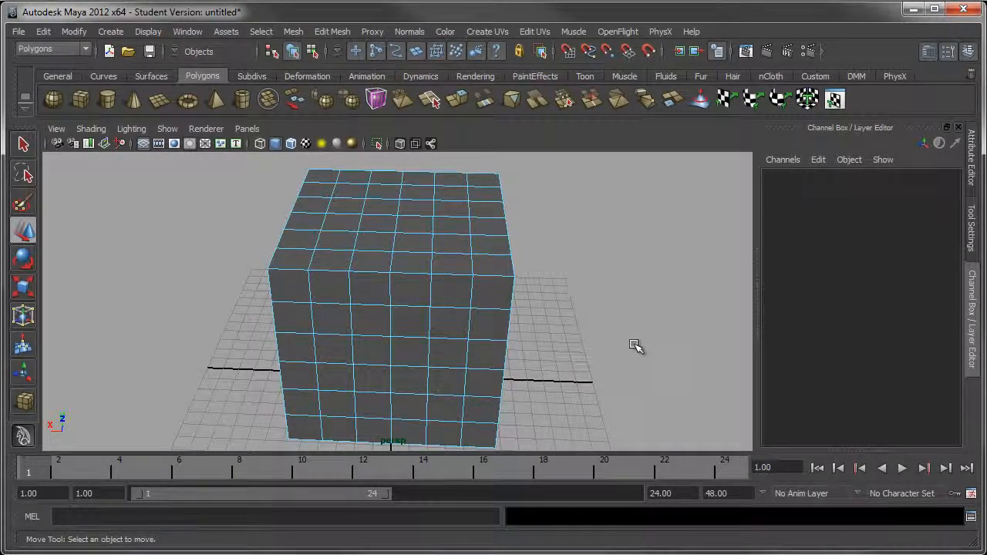
Step: Return the cube to object mode and activate the Select tool
left_click_drag(634, 345, 439, 311, "alt")
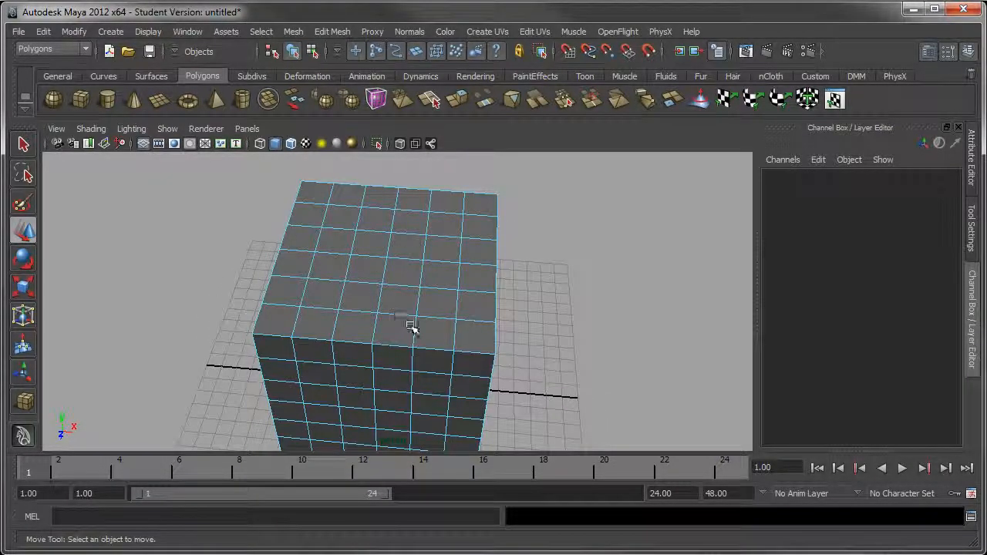
left_click_drag(381, 324, 399, 285, "alt")
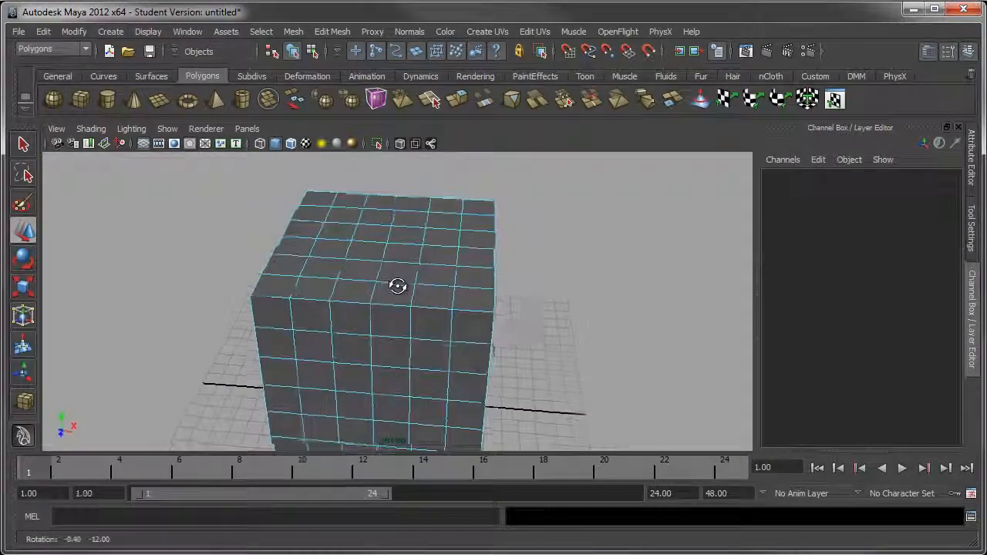
right_click_drag(481, 279, 506, 267)
left_click_drag(561, 298, 547, 296, "alt")
left_click(496, 293)
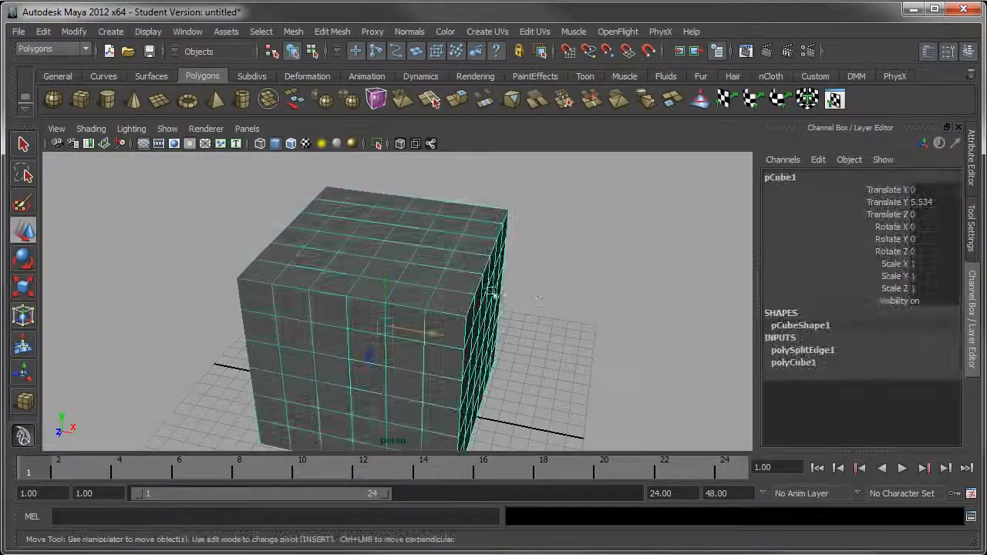
middle_click_drag(562, 296, 557, 283, "alt")
left_click_drag(557, 283, 457, 307, "alt")
key("q")
left_click_drag(542, 360, 390, 280, "alt")
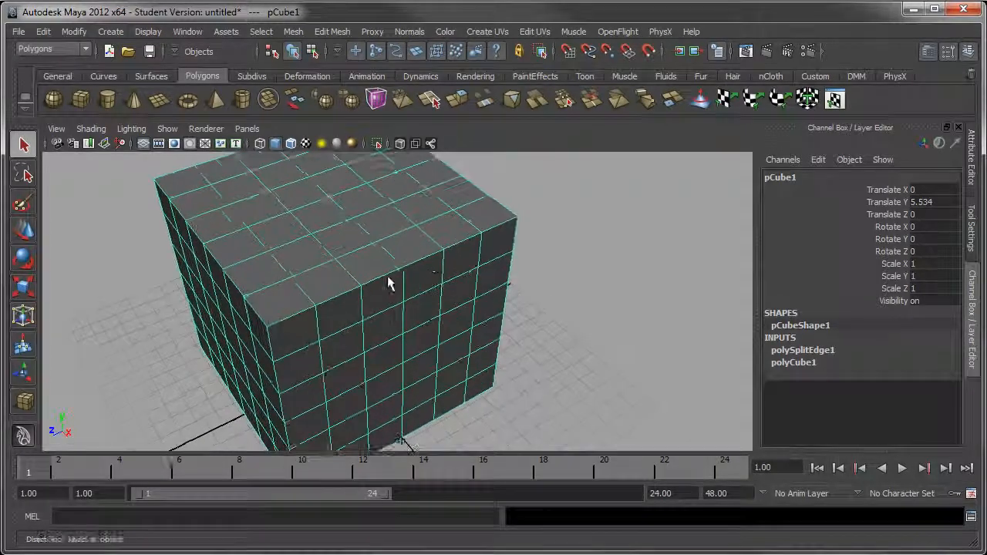
Step: Merge two adjacent vertices on the top edge of the cube's positive-X side, using the Polygons menu set
right_click_drag(390, 280, 323, 279)
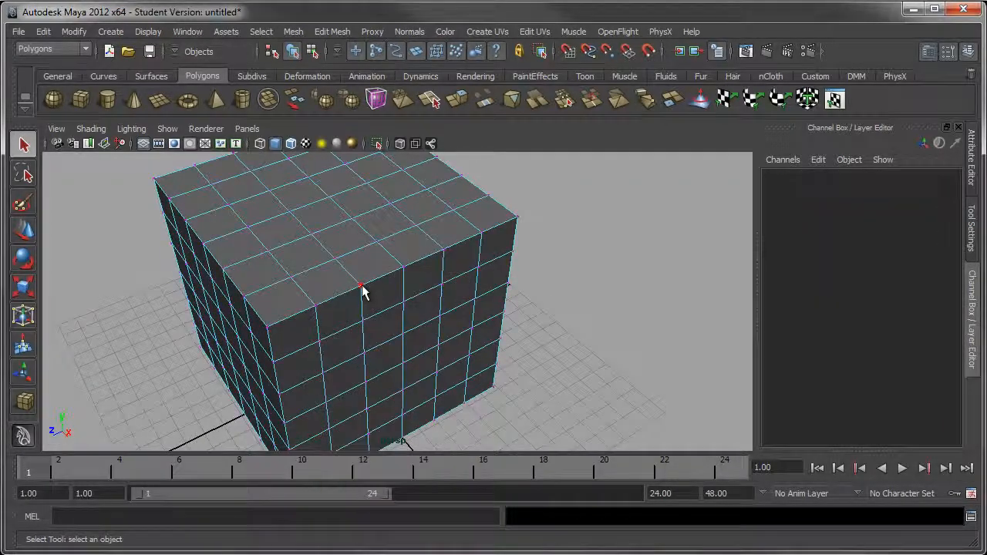
left_click(361, 286)
middle_click_drag(462, 273, 501, 295, "alt")
scroll(490, 297, "up", 2)
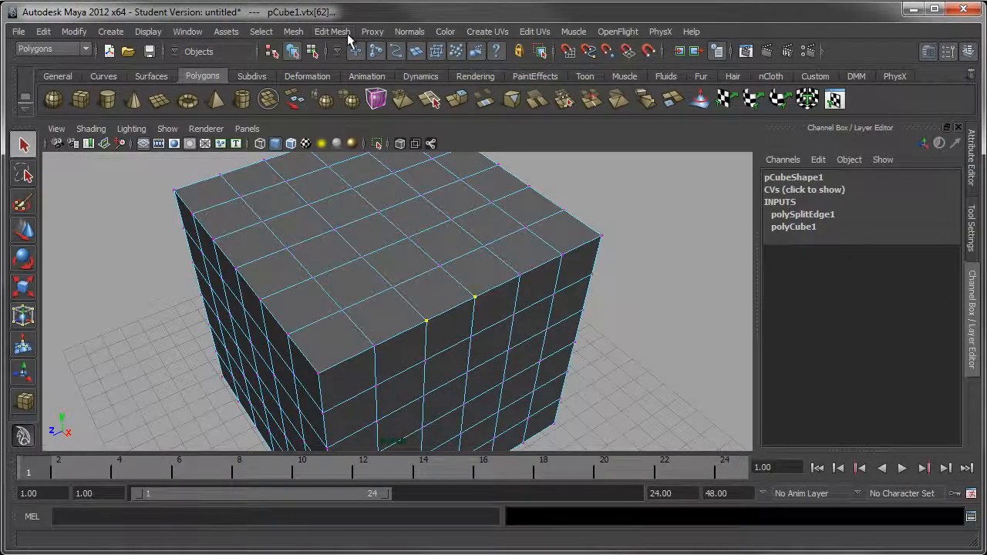
left_click_drag(494, 262, 454, 153, "alt")
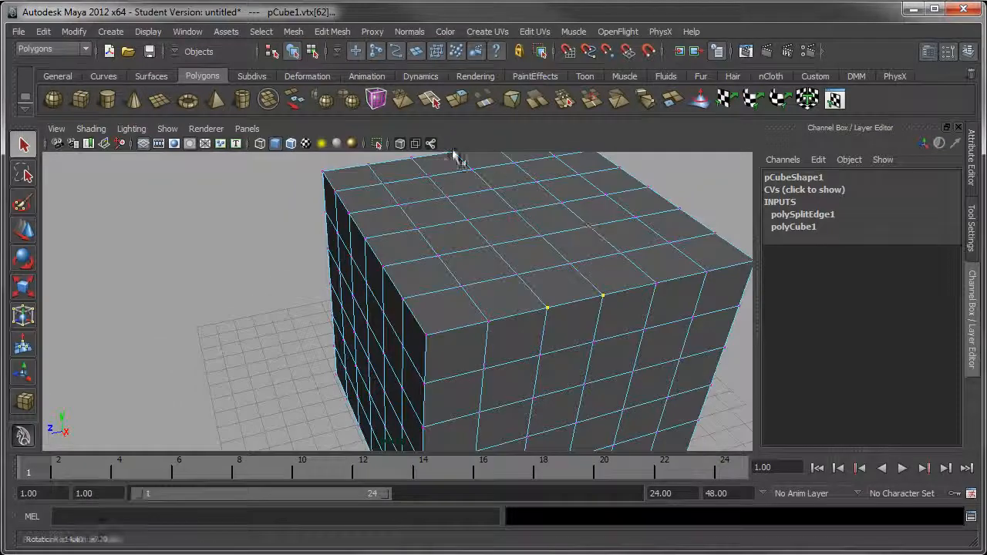
left_click(72, 47)
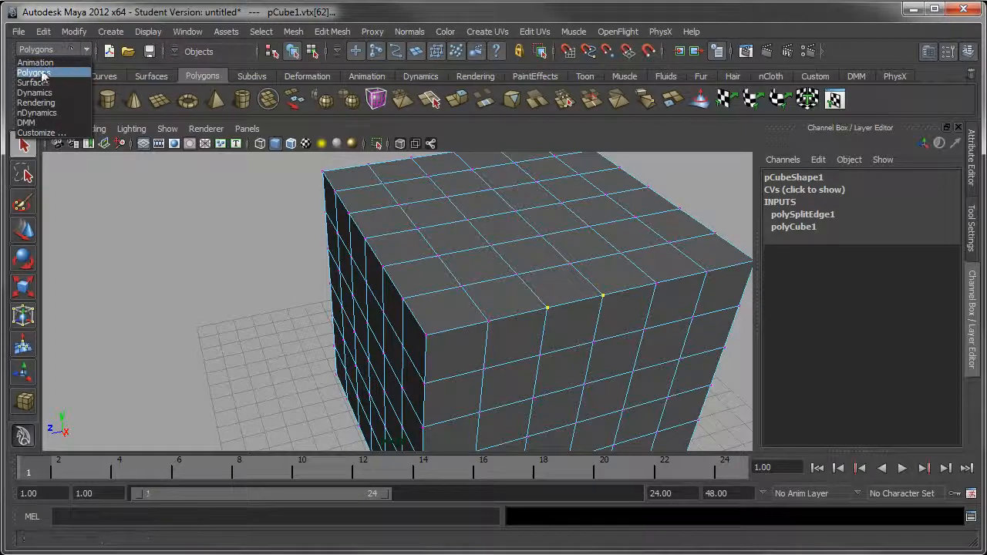
left_click(46, 72)
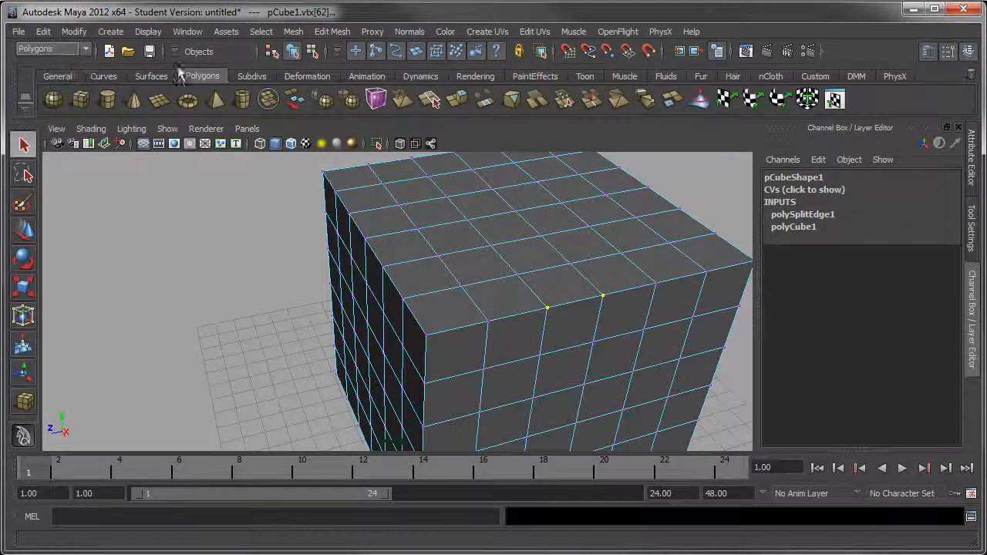
left_click(333, 32)
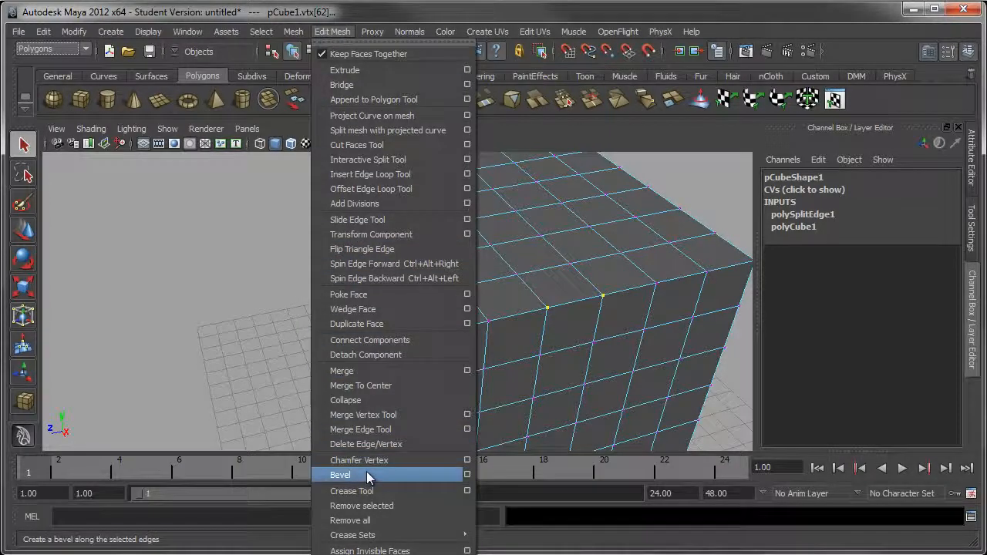
left_click(341, 371)
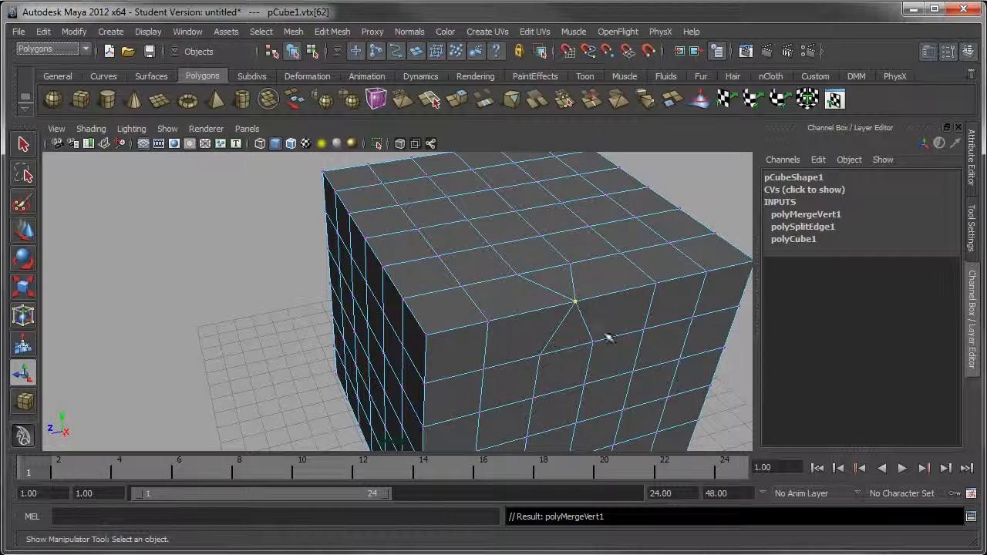
Step: Turn on the Poly Count heads-up display to check the mesh after the merge
left_click_drag(610, 338, 604, 313, "alt")
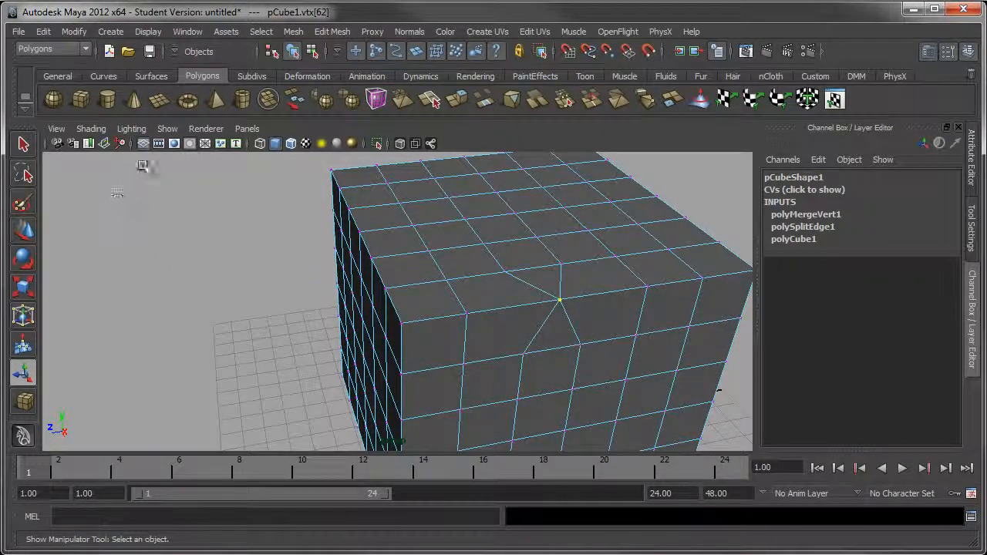
left_click(150, 32)
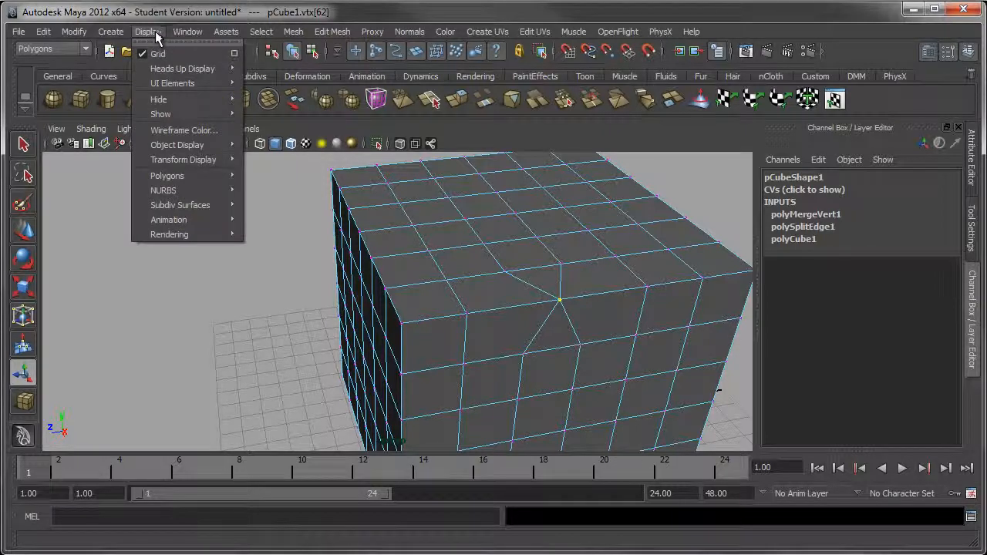
mouse_move(161, 72)
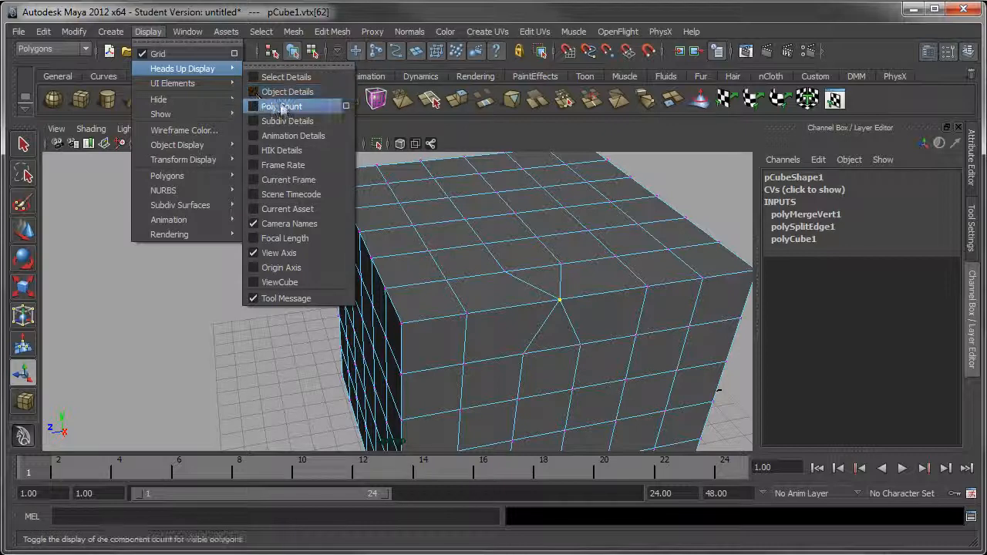
left_click(281, 107)
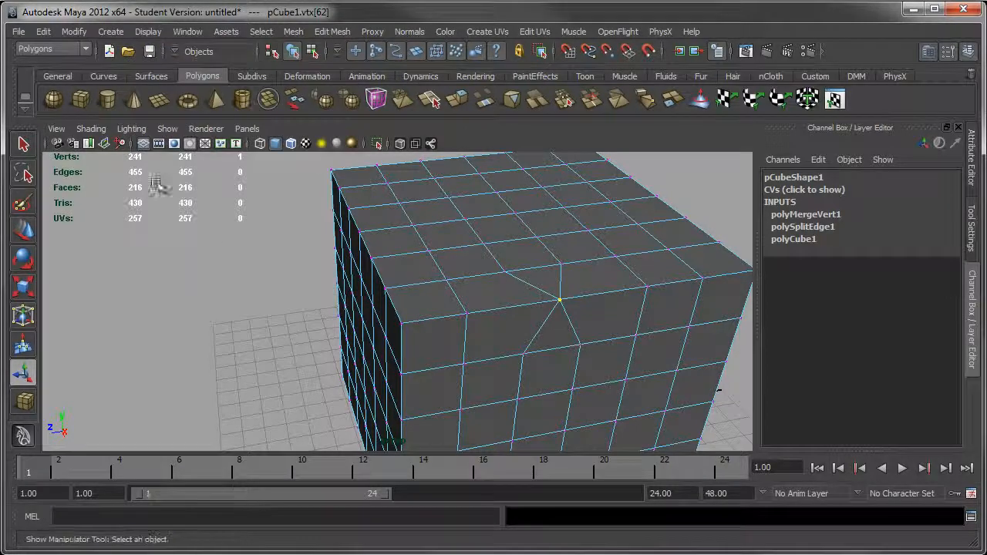
left_click_drag(227, 271, 221, 286, "alt")
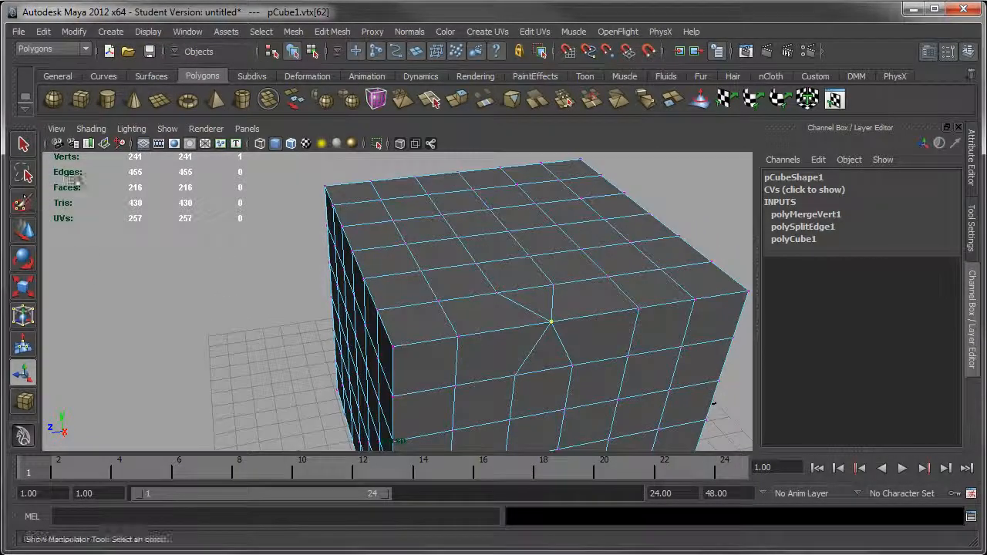
left_click_drag(242, 243, 291, 243, "alt")
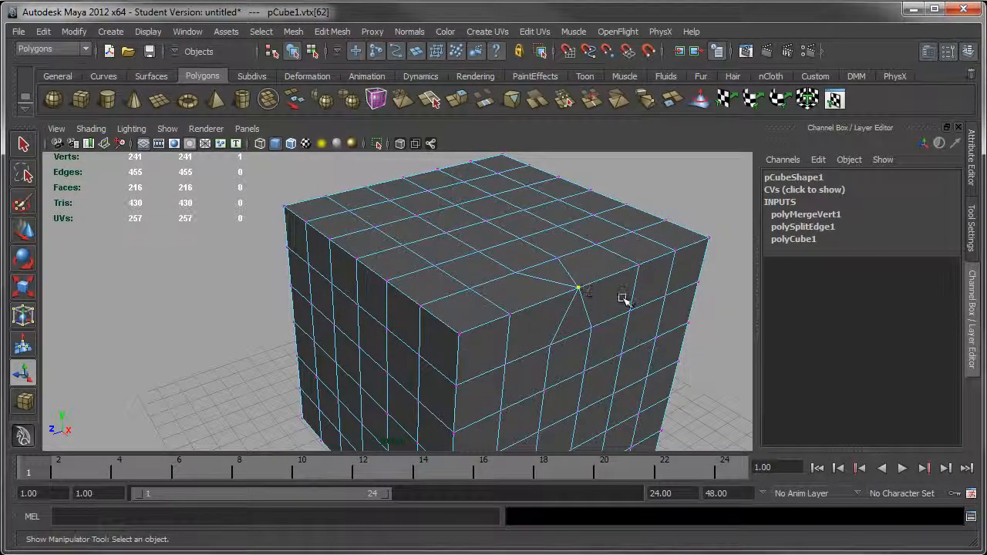
Step: Undo the vertex merge, and merge the same two top-edge vertices again while comparing the Poly Count
key("ctrl+z")
left_click_drag(630, 298, 523, 311, "alt")
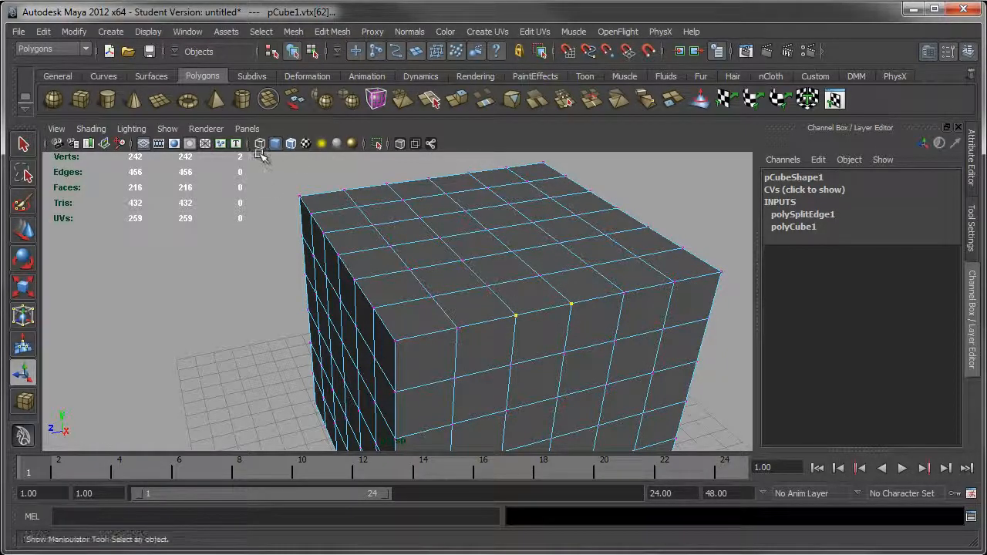
left_click(343, 34)
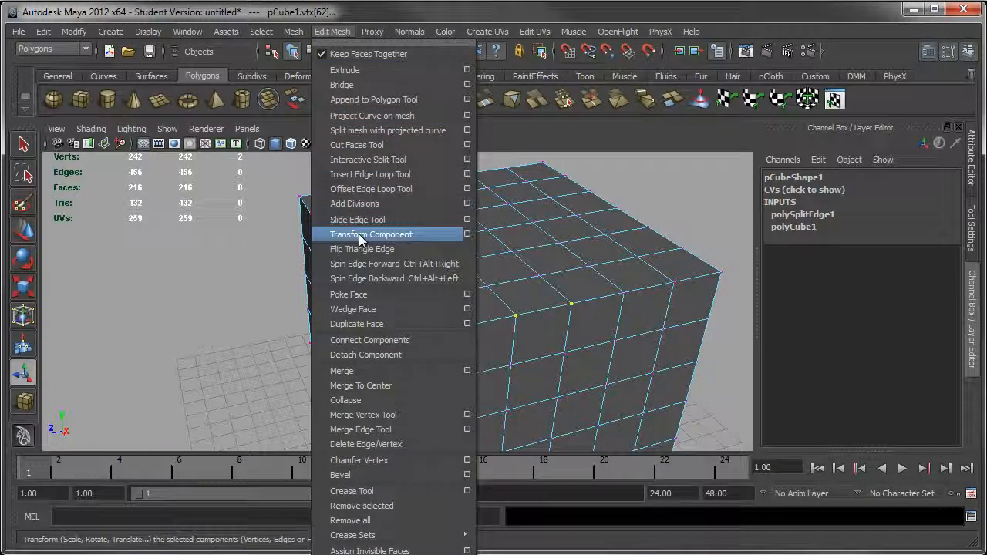
left_click(342, 371)
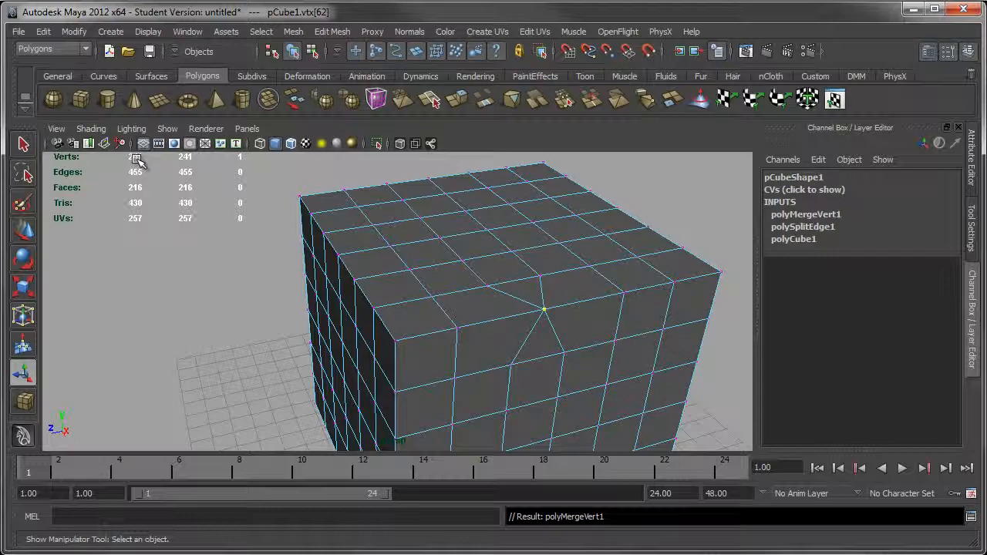
mouse_move(601, 321)
left_mouse_down("alt")
mouse_move(475, 292)
mouse_move(589, 293)
mouse_move(597, 321)
left_mouse_up("alt")
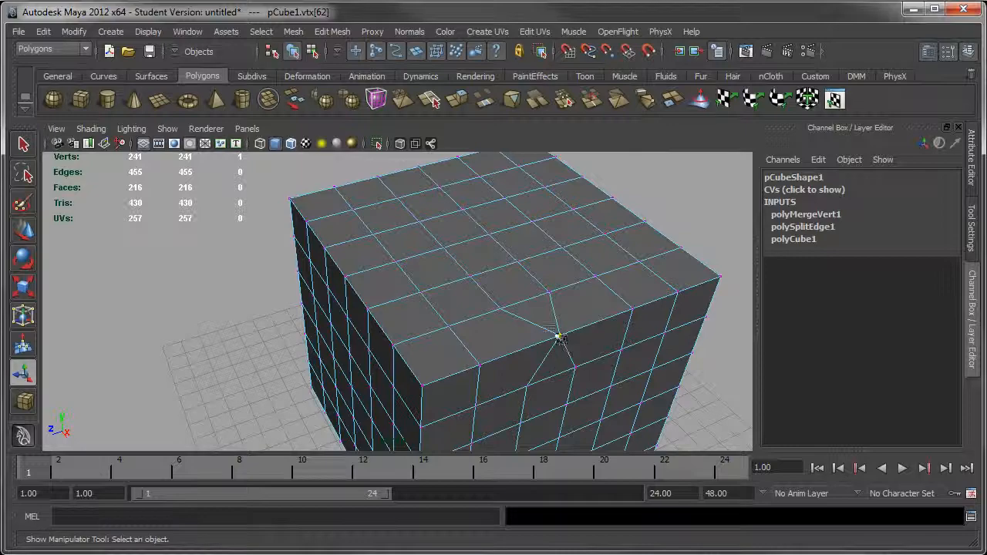
left_click_drag(548, 359, 569, 337, "alt")
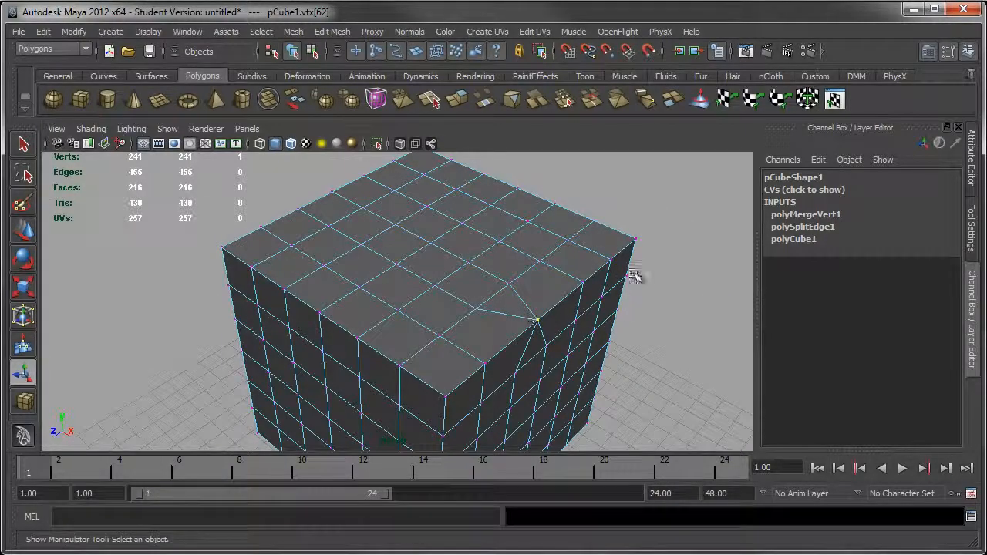
left_click_drag(573, 275, 591, 265, "alt")
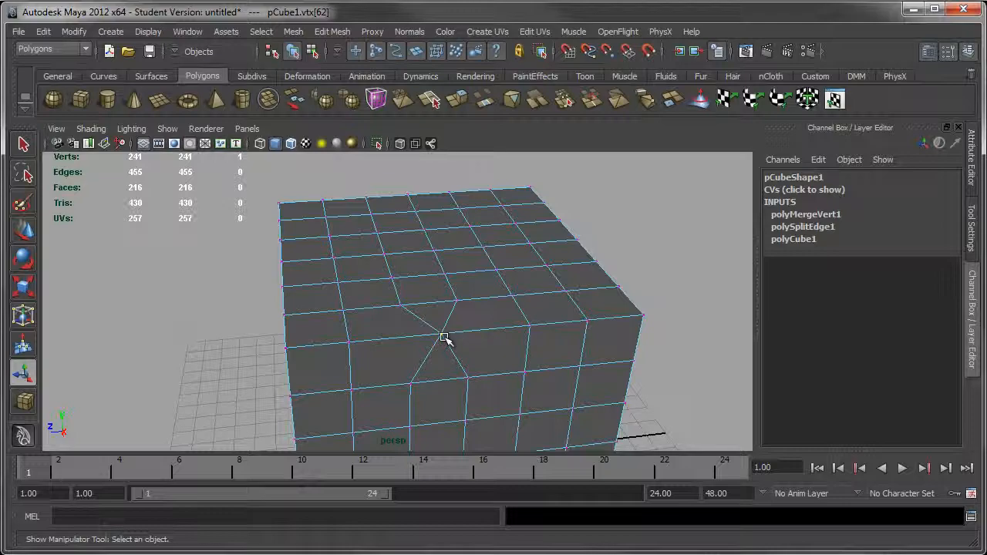
Step: Pull the faces of the cube's negative-X half away to about X -7.8 cm to test the seam, and undo the move
left_click_drag(520, 365, 463, 276, "alt")
right_click_drag(456, 272, 455, 308)
right_click_drag(540, 337, 410, 225, "alt")
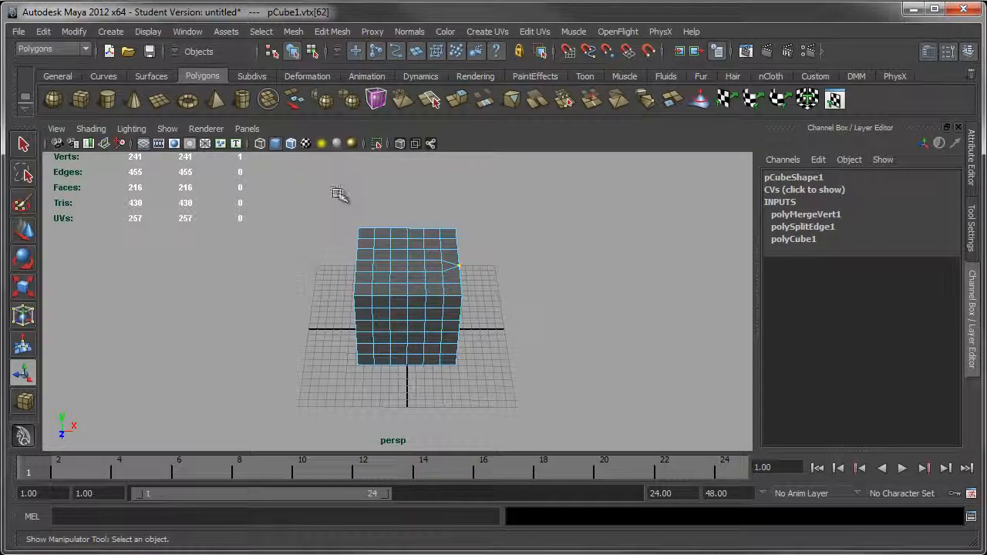
left_click_drag(338, 194, 392, 375)
key("w")
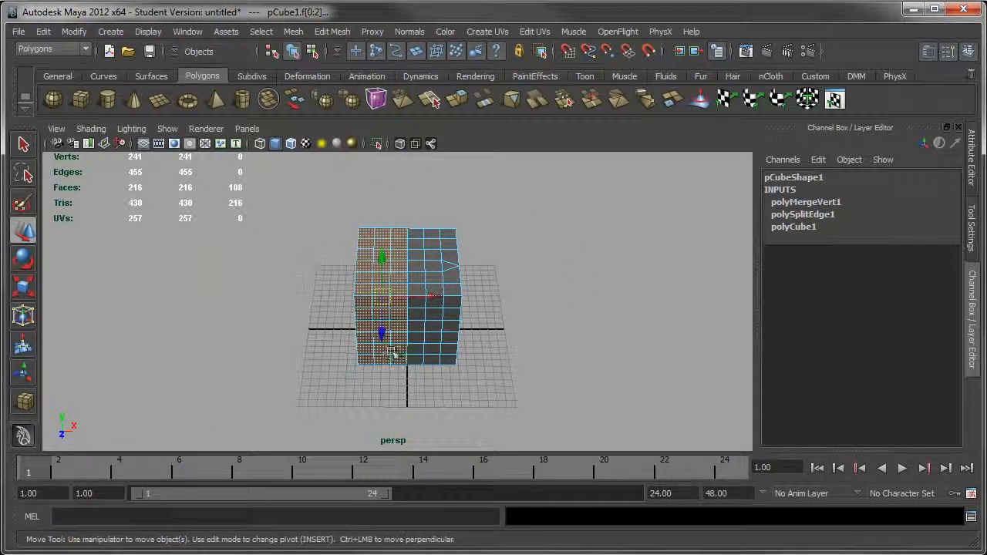
left_click_drag(438, 299, 388, 304)
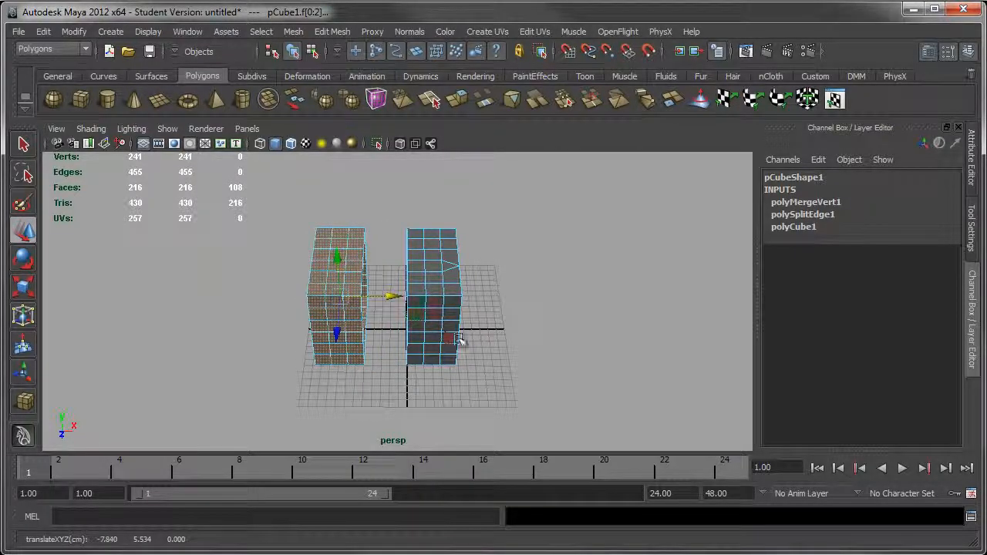
key("ctrl+z")
Step: Merge the coincident seam vertices along the rear centre of the cube's top and the upper part of its back side
right_click_drag(427, 251, 370, 251)
left_click_drag(403, 256, 404, 256)
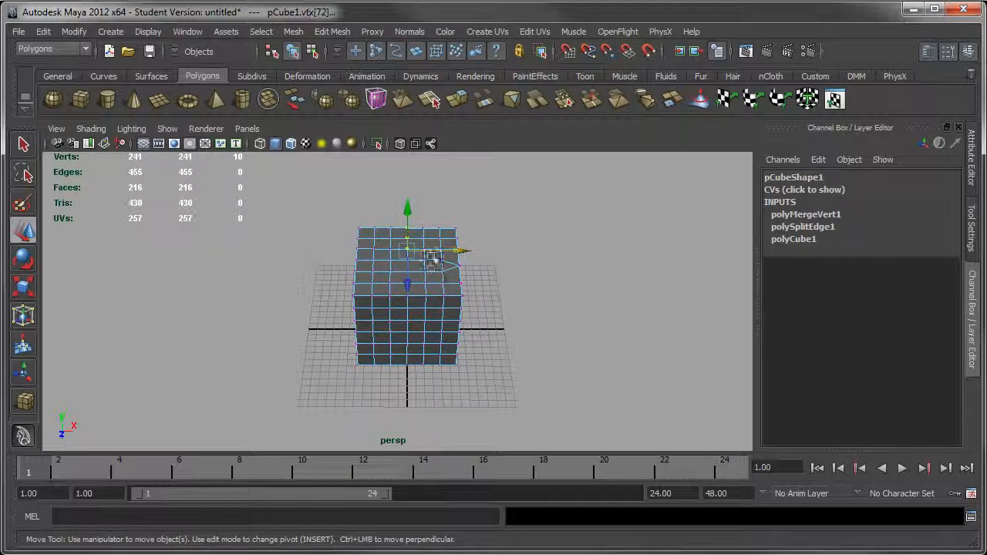
key("q")
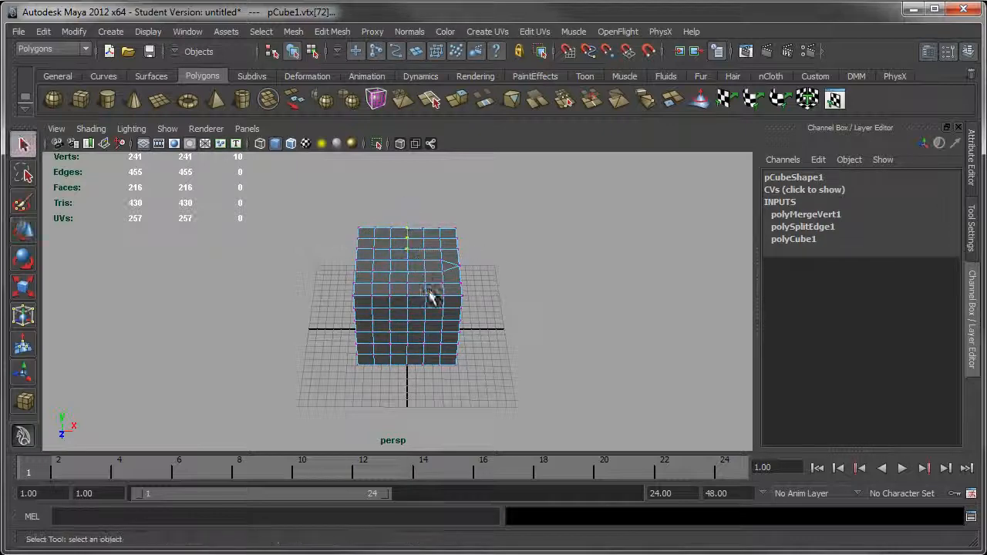
right_click_drag(432, 321, 505, 378, "alt")
middle_click_drag(474, 292, 447, 340, "alt")
left_click_drag(393, 270, 455, 297, "alt")
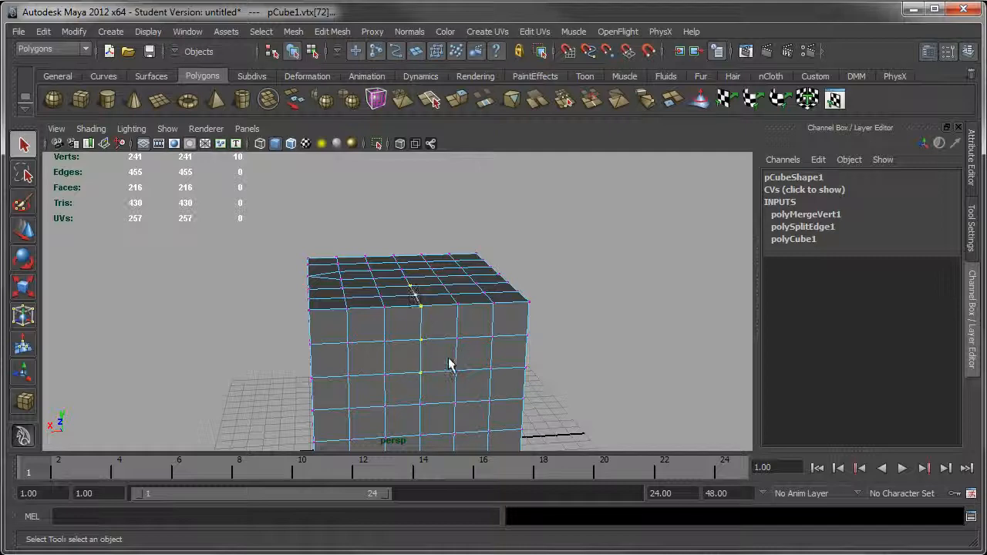
left_click_drag(450, 365, 449, 342, "alt")
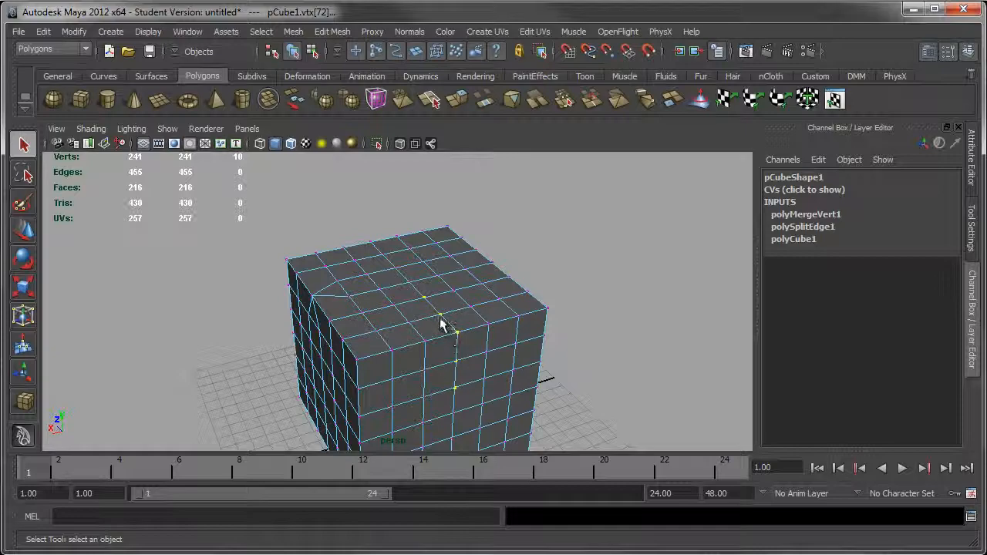
left_click_drag(330, 300, 399, 257, "alt")
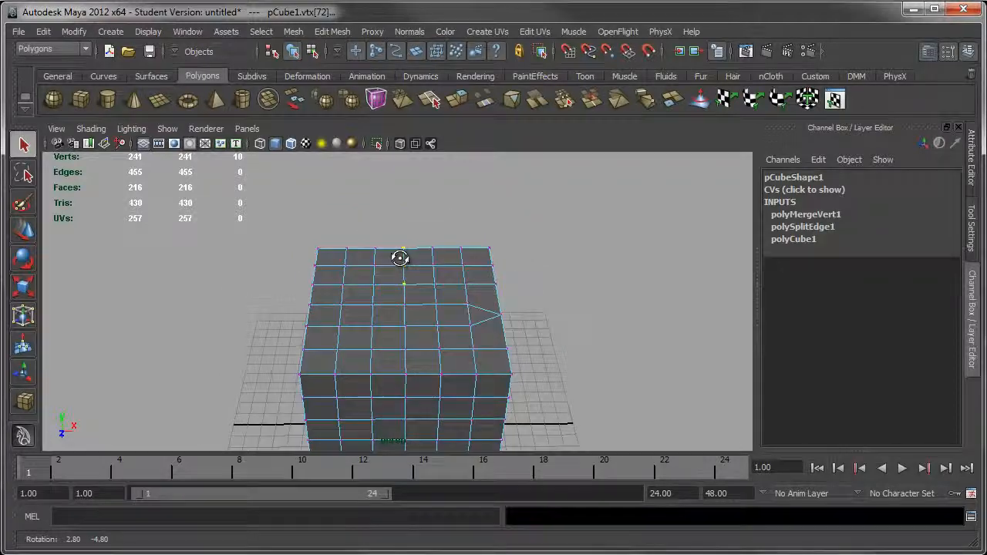
left_click_drag(529, 278, 402, 290, "alt")
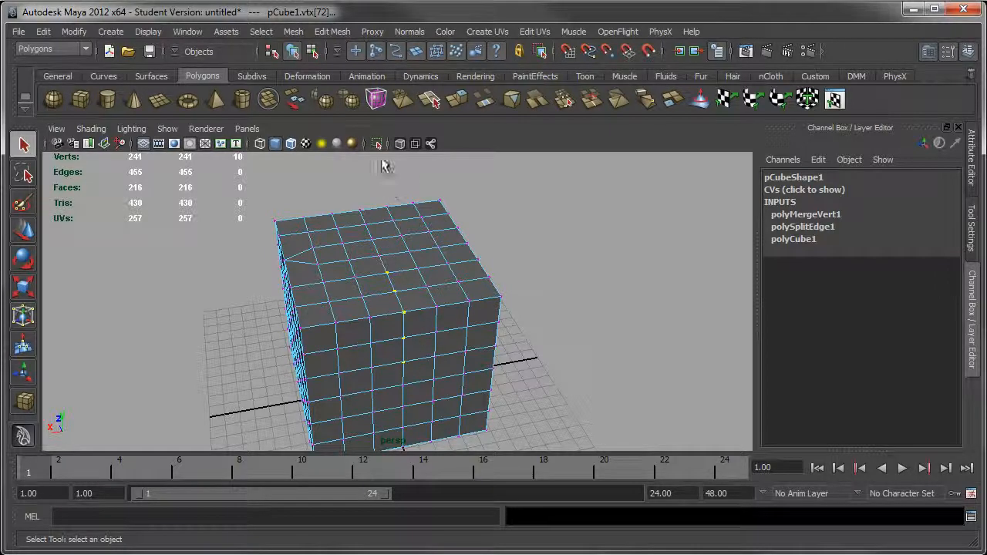
middle_click_drag(485, 254, 580, 257, "alt")
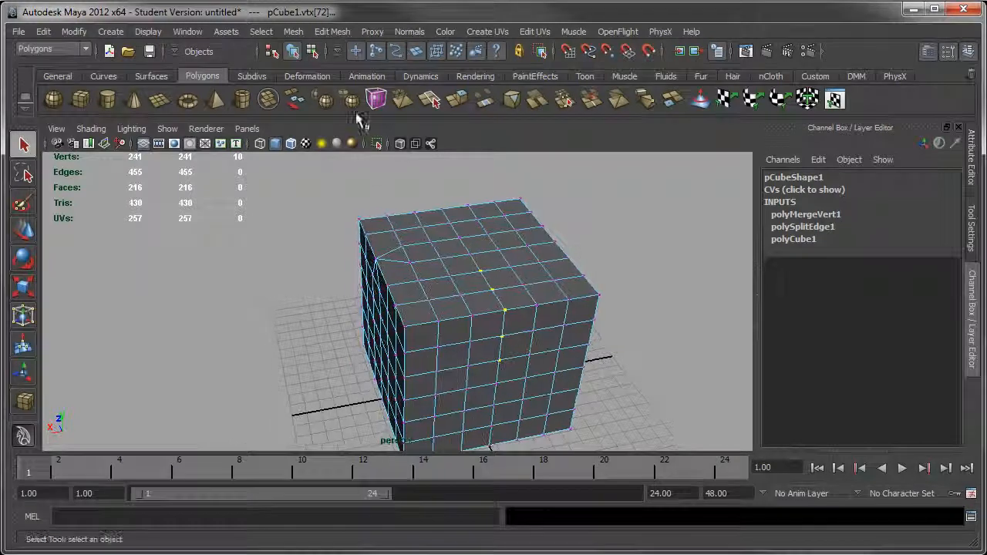
left_click(332, 31)
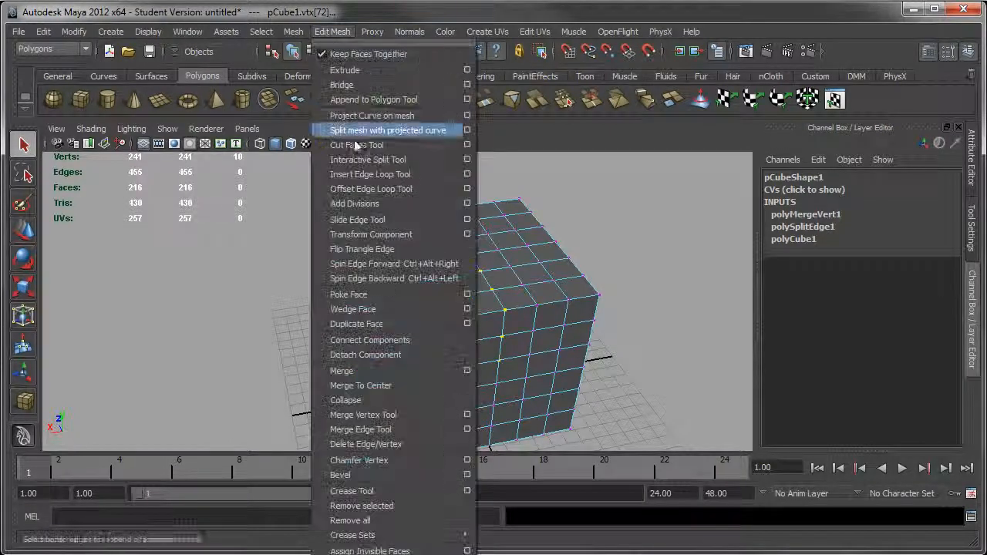
left_click(356, 369)
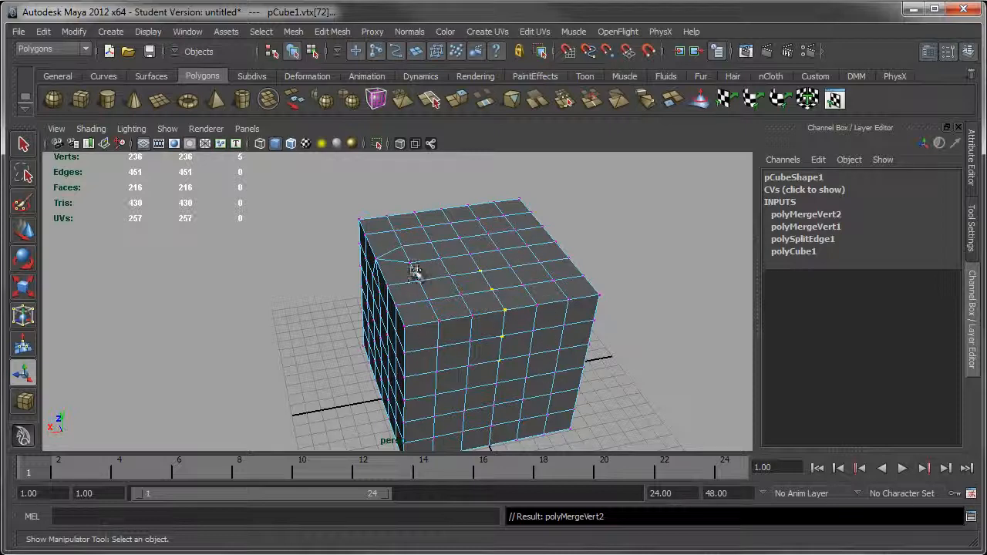
Step: Move the negative-X half's faces to about X -10.8 cm to inspect which seam vertices are joined, and undo the move
left_click_drag(401, 308, 577, 273, "alt")
right_click_drag(453, 262, 453, 298)
left_click_drag(534, 279, 501, 289, "alt")
left_click_drag(329, 186, 407, 432)
left_click_drag(498, 334, 578, 392, "alt")
key("w")
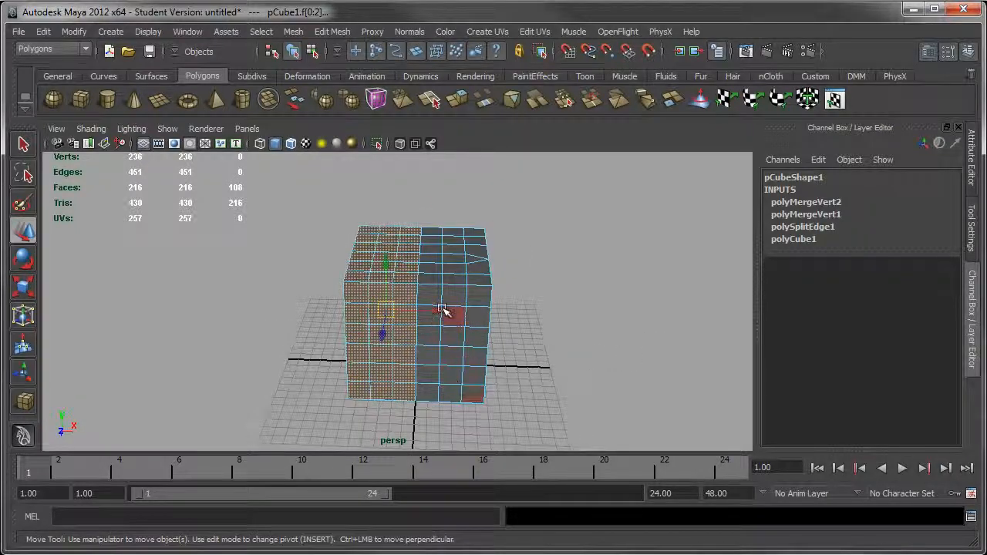
middle_click_drag(442, 309, 344, 307)
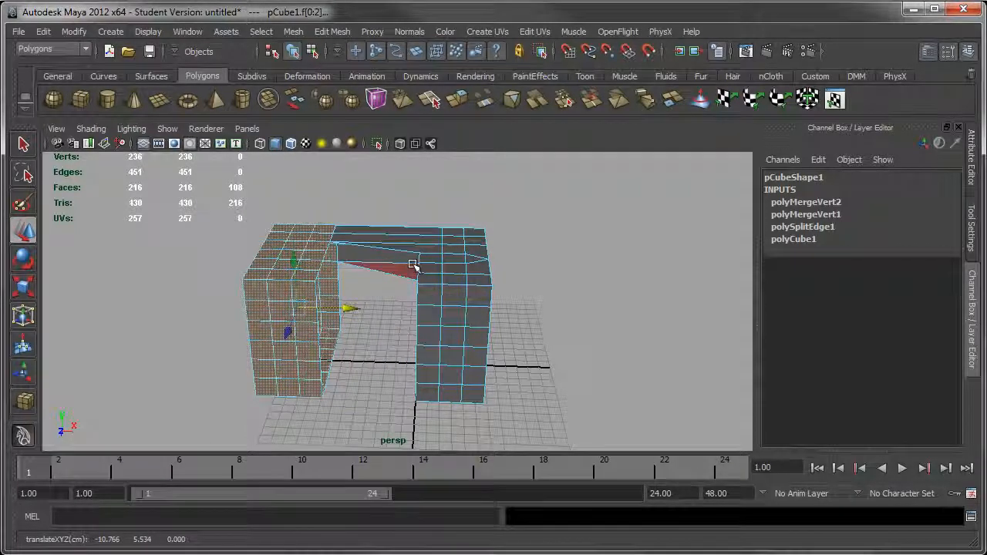
left_click_drag(414, 265, 410, 343, "alt")
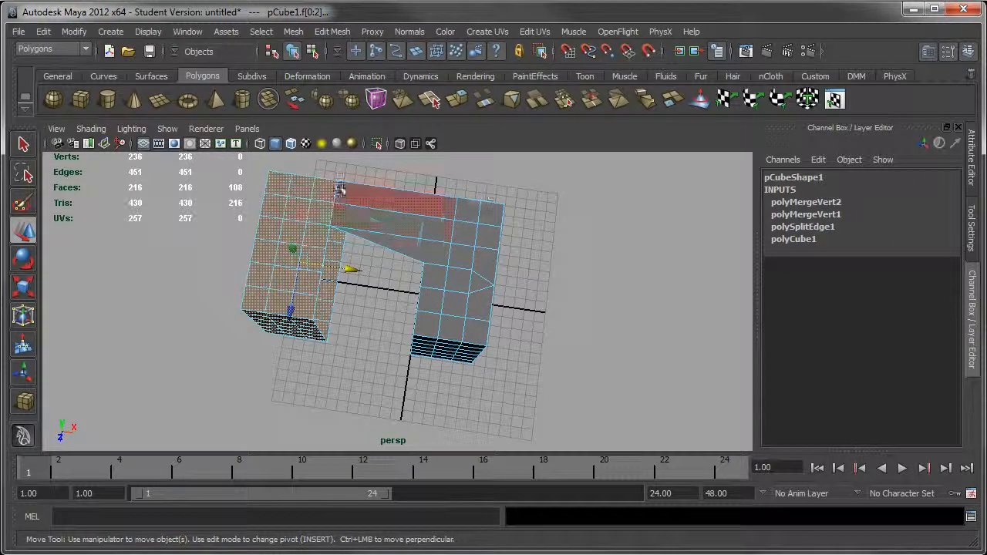
left_click_drag(363, 189, 463, 316, "alt")
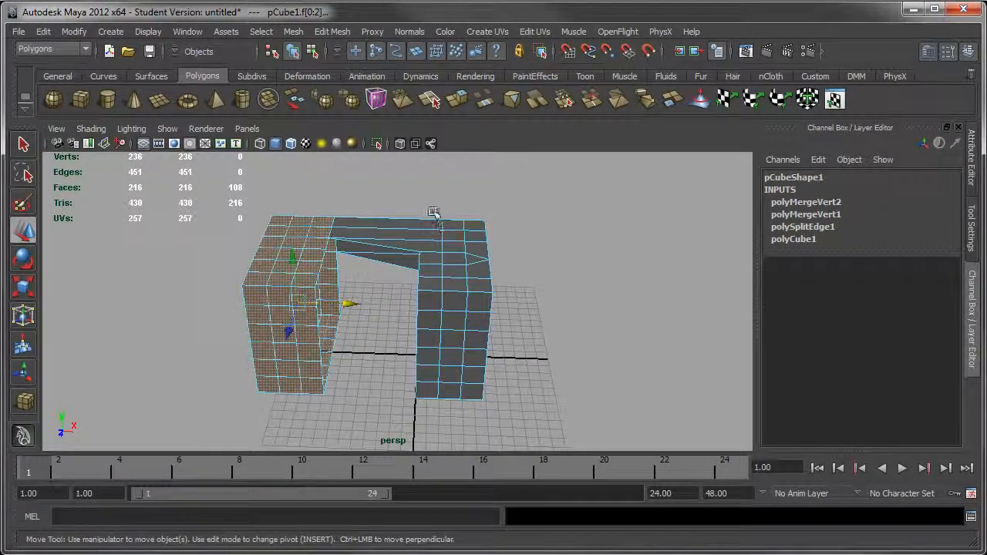
key("ctrl+z")
Step: Select all vertices along the cube's central seam, check the loop from every side, and merge them
left_click(522, 202)
right_click(457, 255)
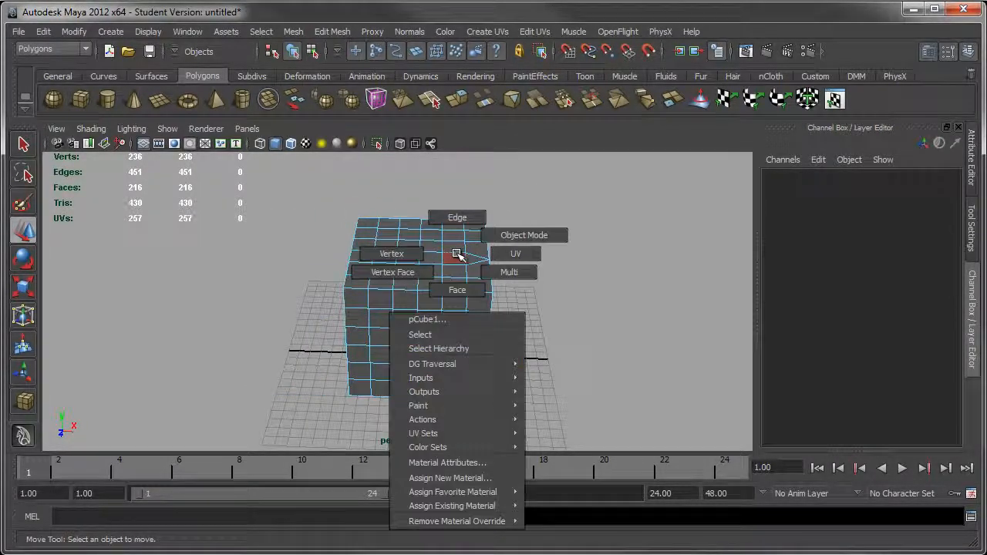
left_click(401, 246)
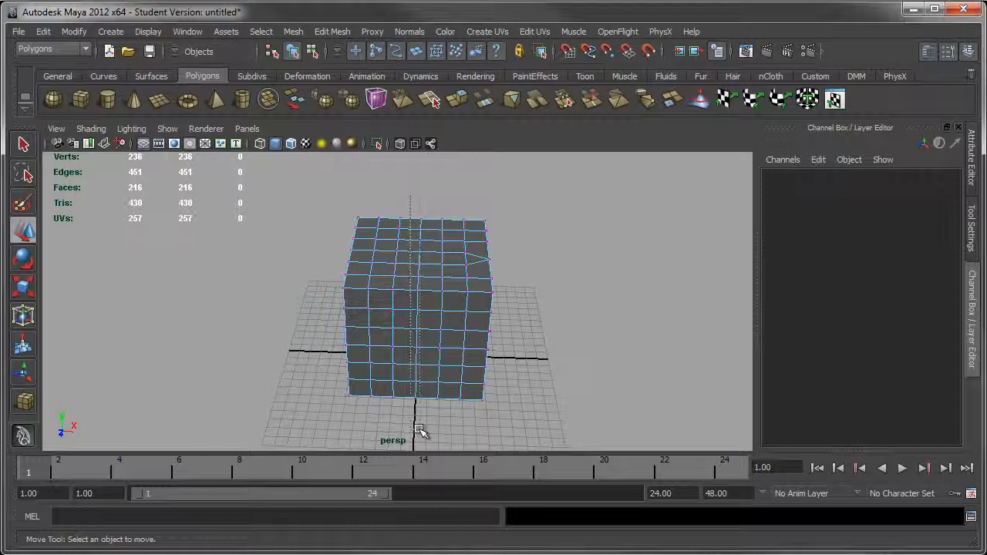
left_click_drag(426, 433, 236, 232)
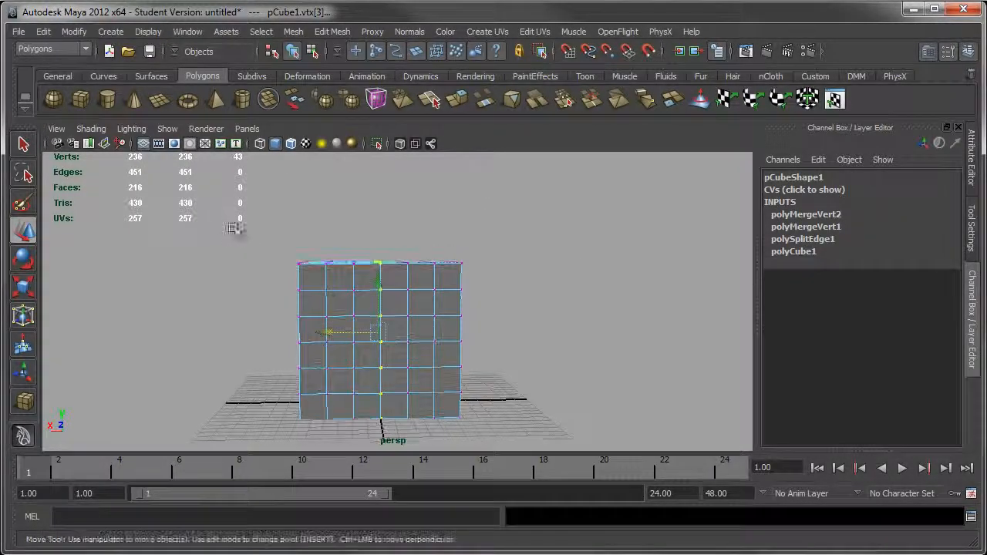
left_click_drag(267, 270, 384, 221, "alt")
left_click_drag(403, 255, 396, 331, "alt")
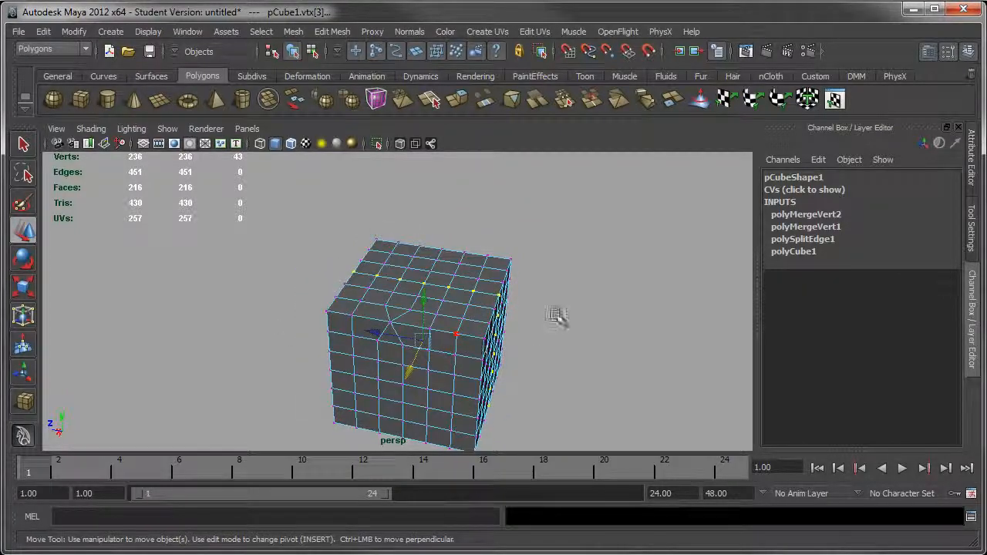
left_click_drag(558, 315, 489, 364, "alt")
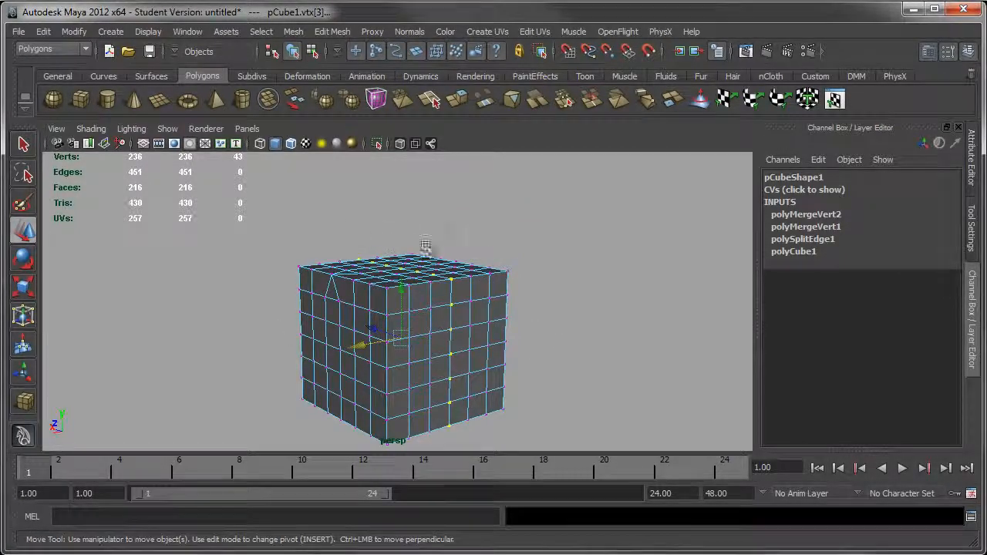
left_click_drag(425, 245, 540, 234, "alt")
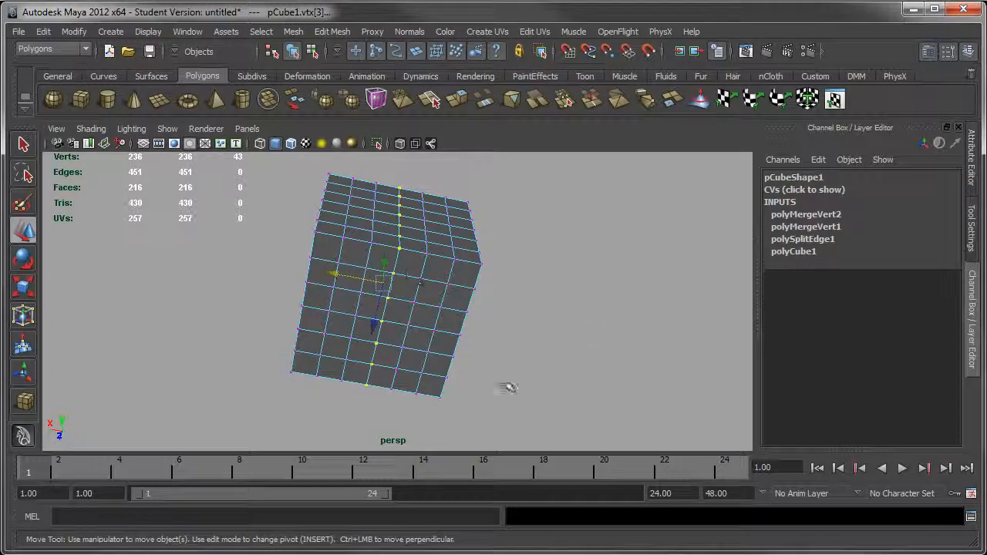
mouse_move(507, 388)
left_mouse_down("alt")
mouse_move(463, 347)
mouse_move(431, 293)
mouse_move(509, 314)
mouse_move(473, 331)
mouse_move(513, 344)
mouse_move(566, 334)
mouse_move(524, 309)
left_mouse_up("alt")
key("q")
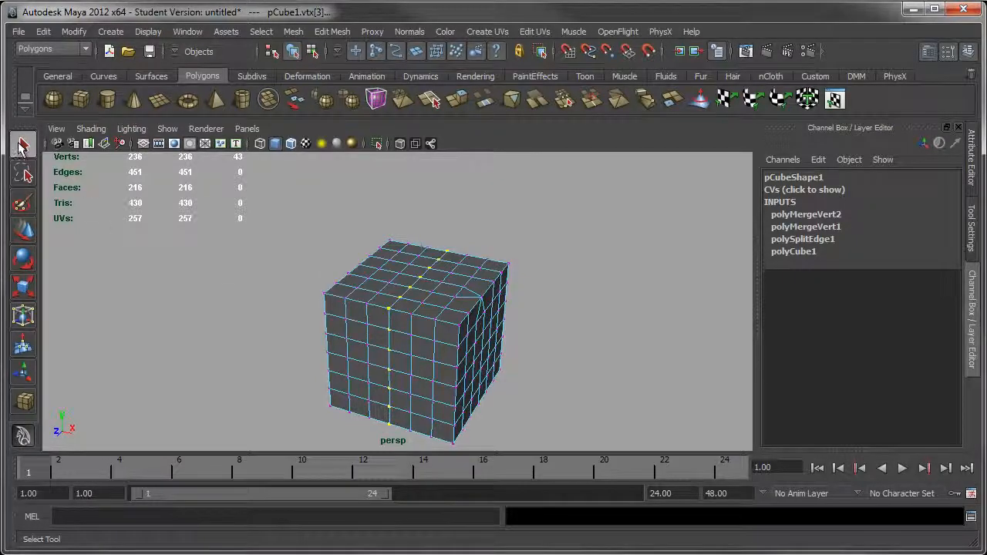
left_click_drag(533, 344, 515, 317, "alt")
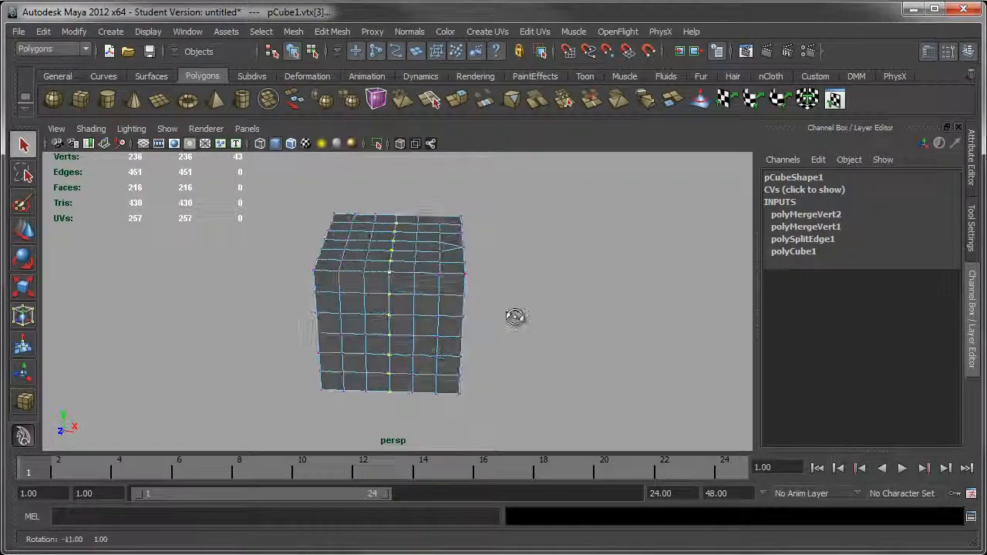
left_click(329, 33)
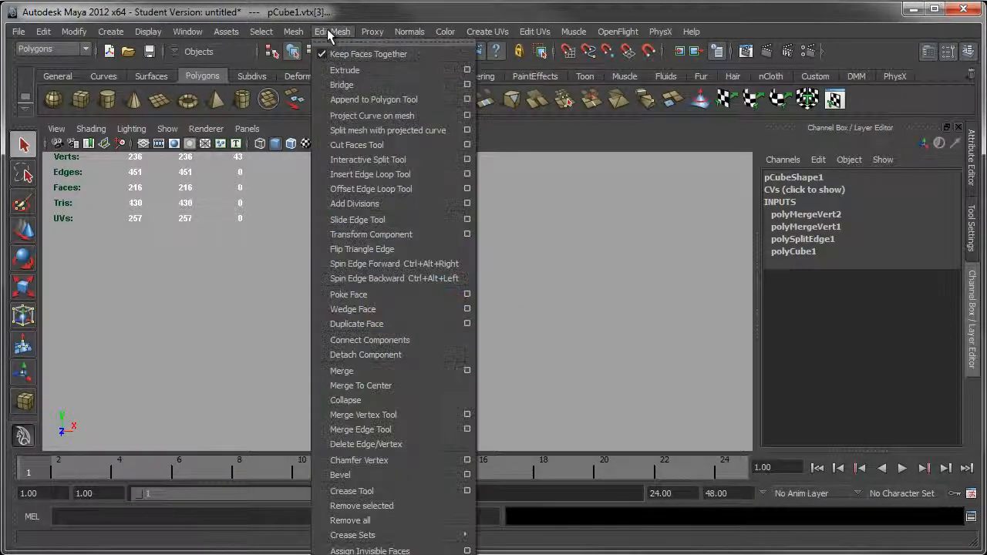
left_click(523, 149)
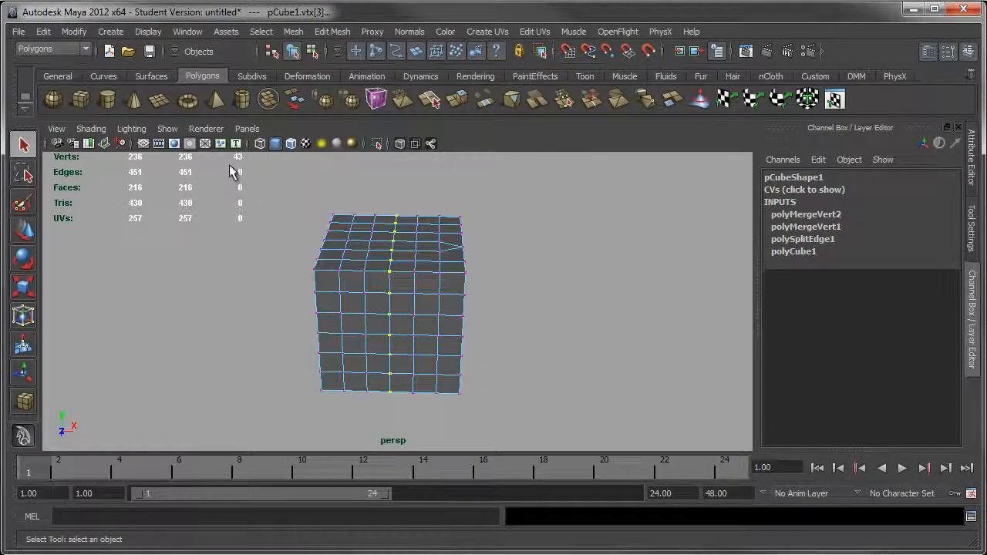
middle_click_drag(449, 267, 549, 273, "alt")
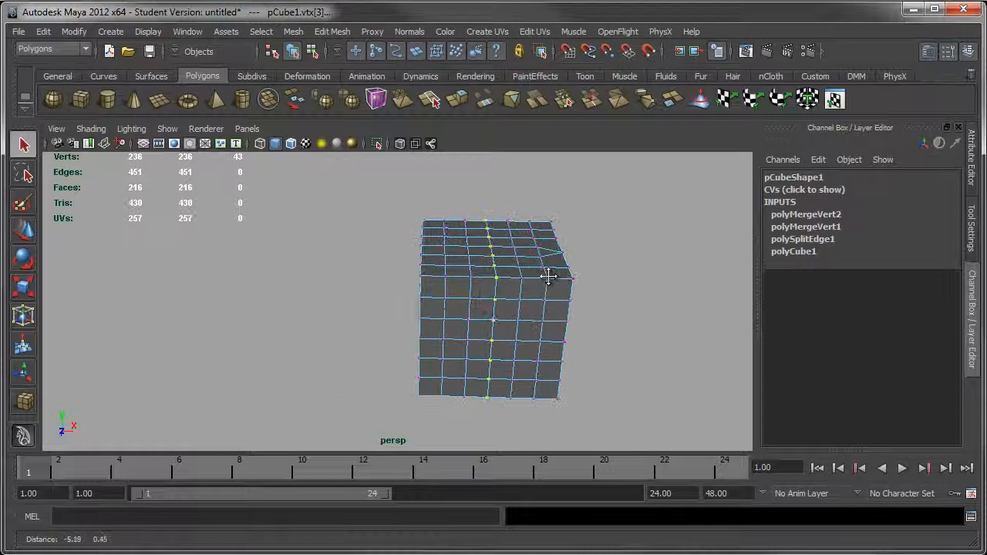
left_click(316, 32)
left_click(351, 370)
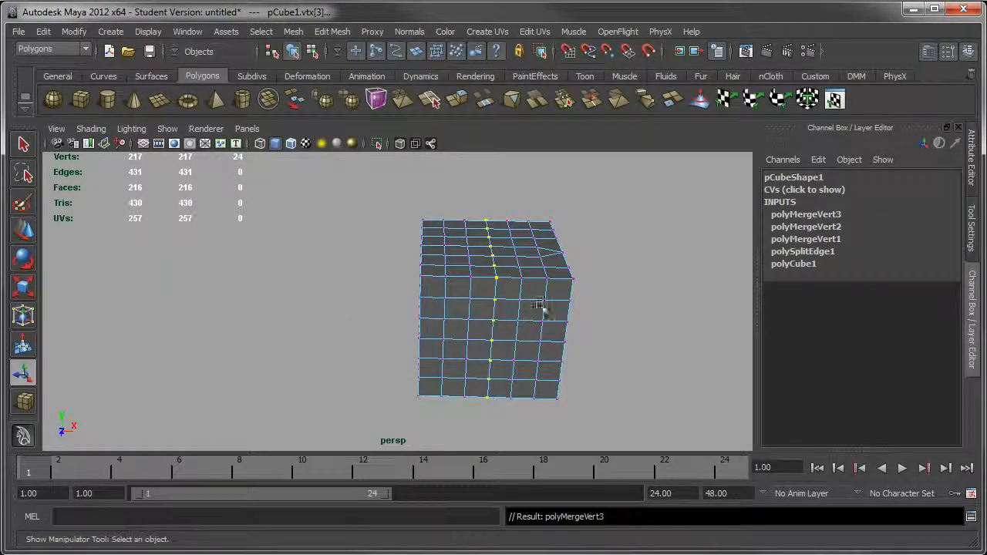
Step: Move the negative-X half's faces to about X -14.1 cm and inspect the stretched faces along the seam from several sides
middle_click_drag(540, 306, 474, 283, "alt")
right_click_drag(462, 267, 477, 312)
middle_click_drag(557, 317, 597, 288, "alt")
left_click_drag(385, 161, 455, 395)
left_click_drag(628, 302, 639, 326, "alt")
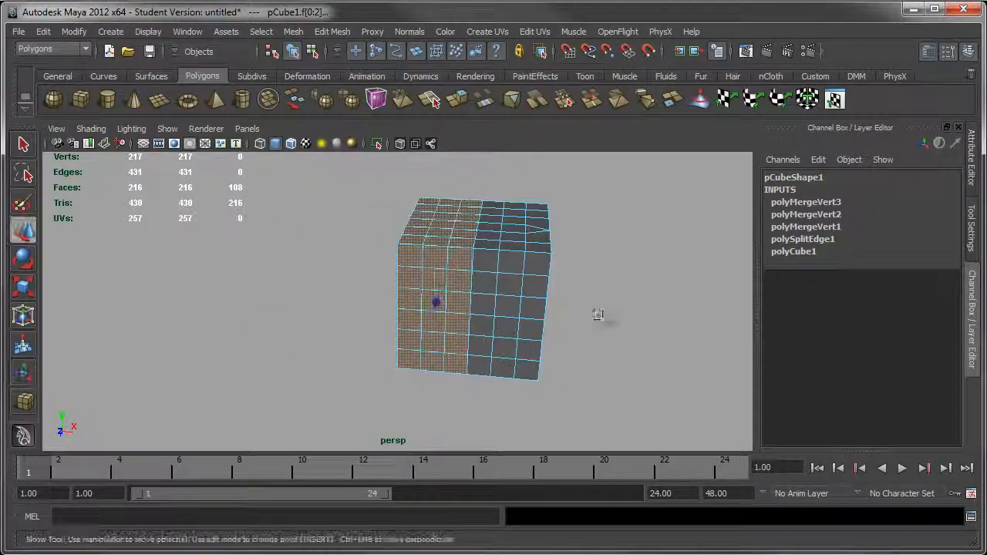
middle_click_drag(595, 311, 585, 339, "alt")
left_click_drag(505, 344, 351, 305)
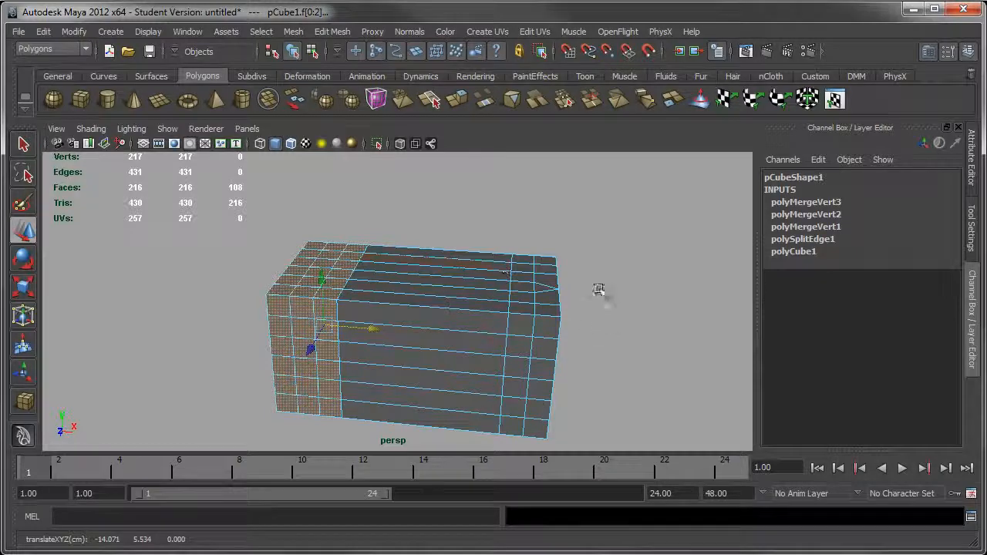
left_click_drag(599, 290, 260, 265, "alt")
left_click_drag(457, 393, 438, 316, "alt")
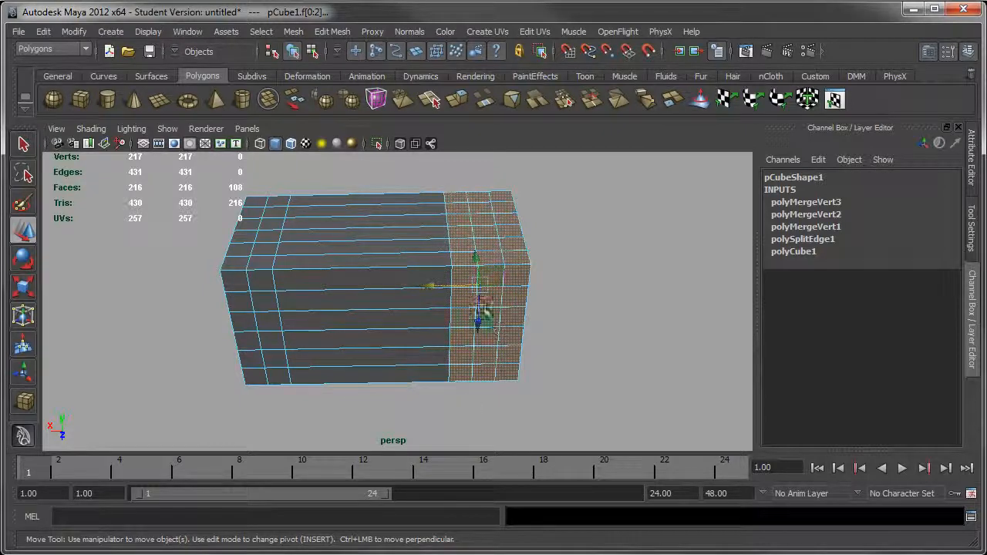
left_click_drag(255, 311, 509, 349, "alt")
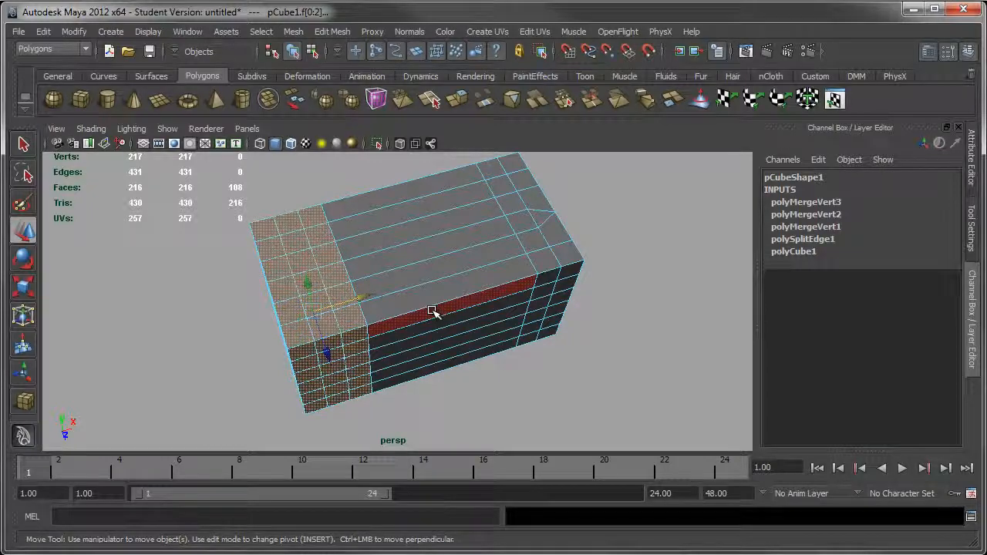
mouse_move(468, 314)
left_mouse_down("alt")
mouse_move(442, 331)
mouse_move(485, 331)
mouse_move(451, 313)
left_mouse_up("alt")
left_click_drag(484, 357, 416, 339, "alt")
Step: Return the cube to object mode and examine the merged vertex on the positive-X side's top edge
right_click_drag(422, 319, 472, 302)
left_click(452, 321)
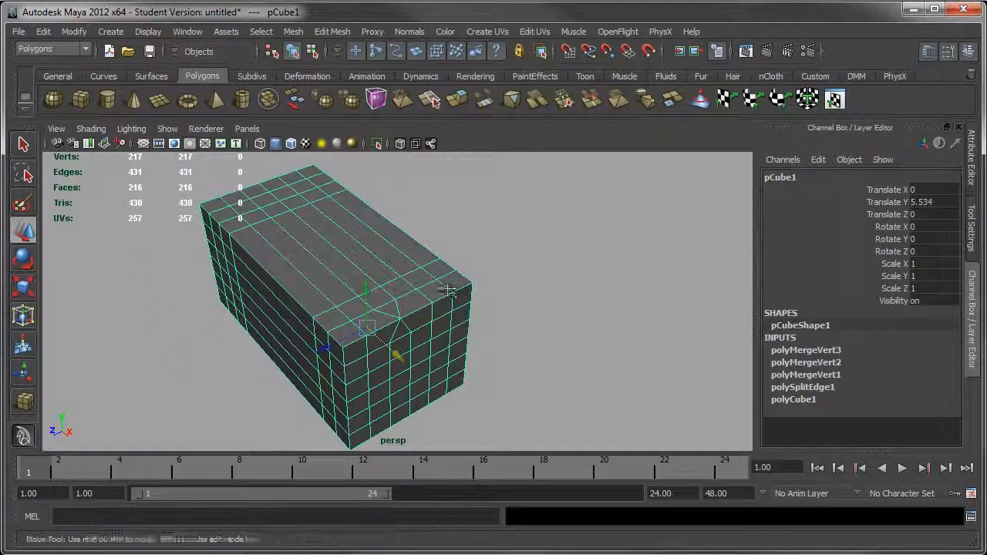
middle_click_drag(447, 288, 482, 296, "alt")
right_click_drag(467, 264, 508, 327, "alt")
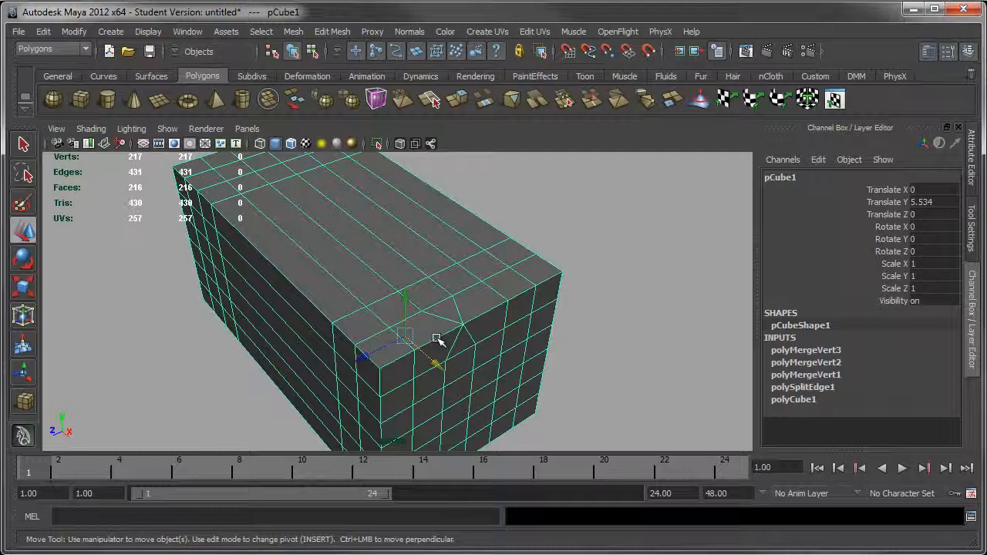
right_click_drag(440, 342, 524, 155, "alt")
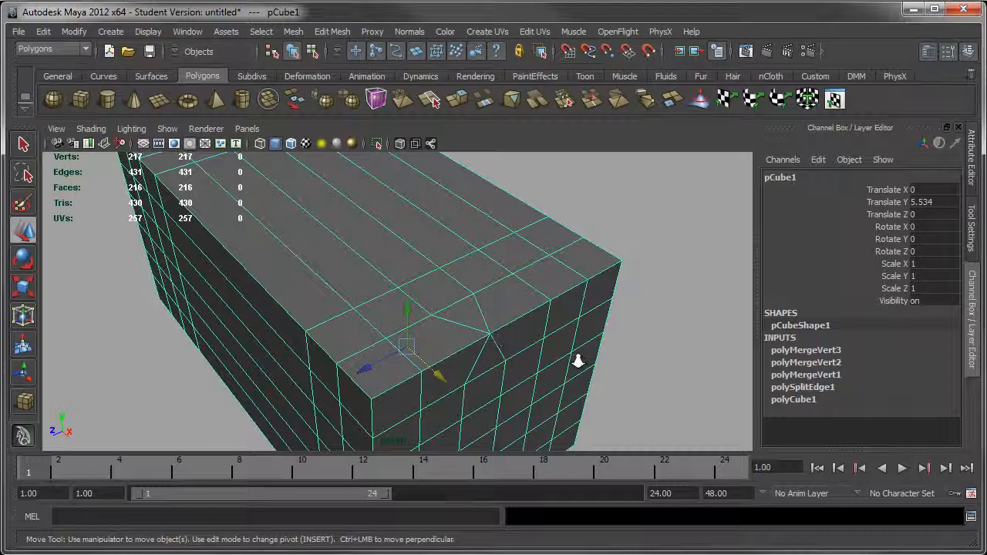
Step: Select six neighbouring interior vertices on the cube's positive-X end face and merge them to their center
right_click_drag(578, 361, 454, 288, "alt")
key("q")
middle_click_drag(514, 390, 498, 347, "alt")
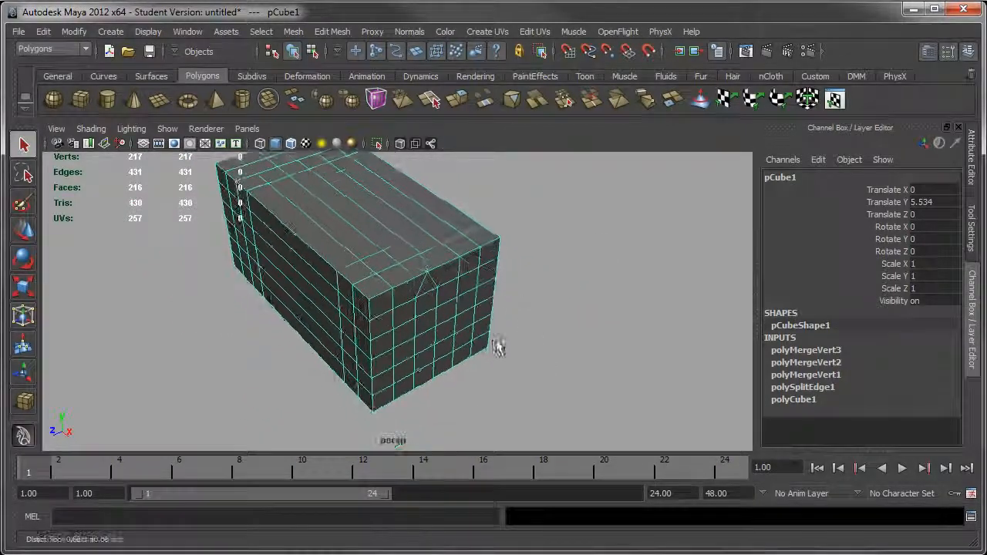
left_click_drag(498, 347, 390, 303, "alt")
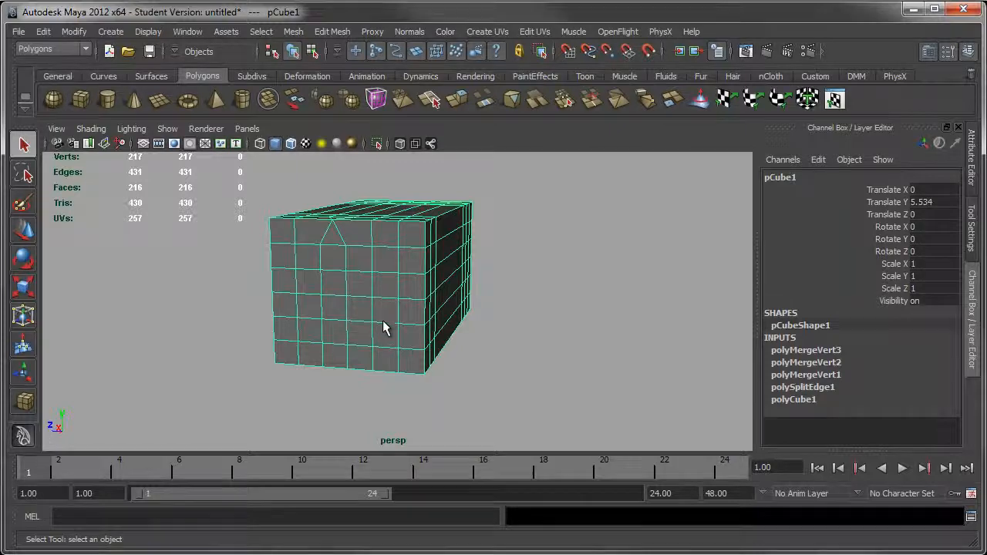
right_click_drag(383, 320, 318, 334)
scroll(368, 324, "up", 3)
left_click(319, 332)
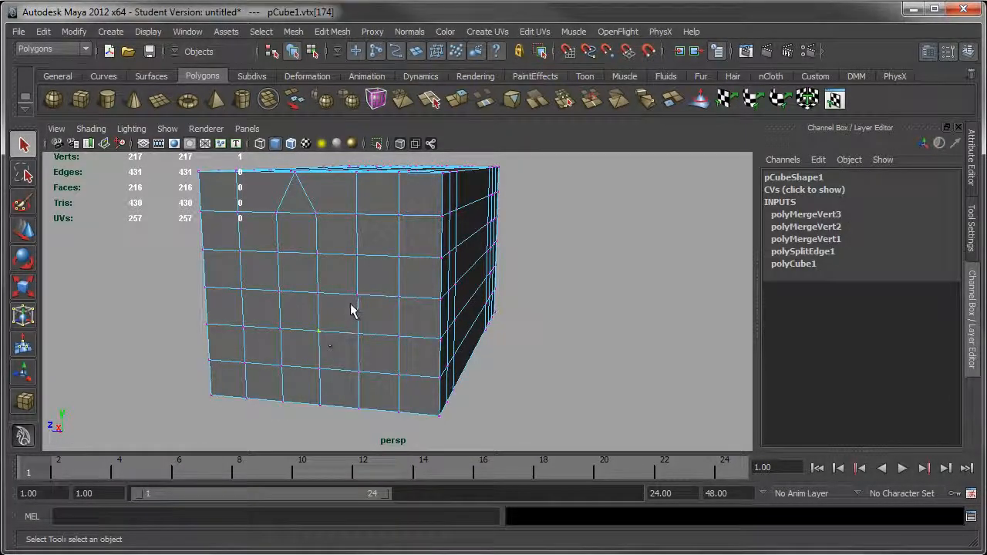
left_click(357, 295, "shift")
left_click(358, 334, "shift")
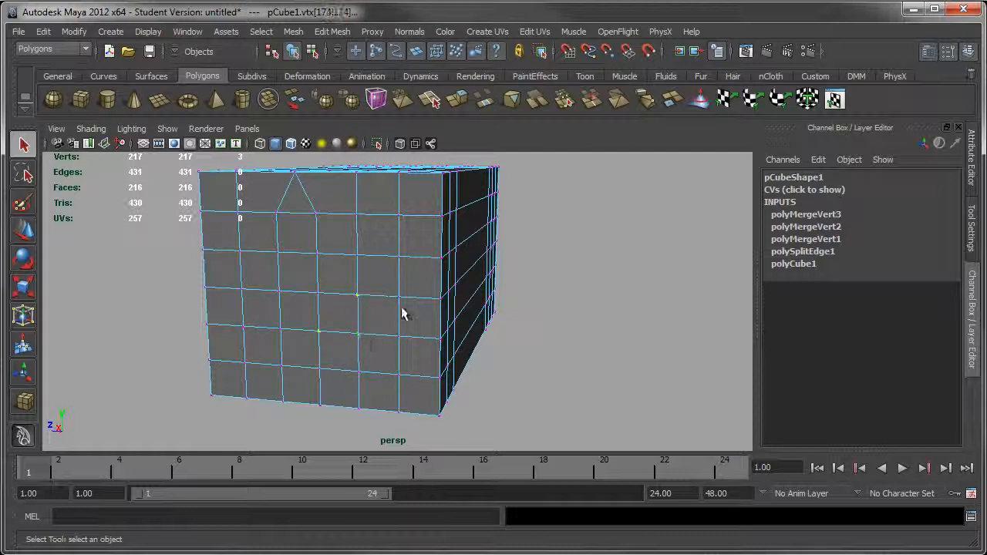
left_click(359, 372, "shift")
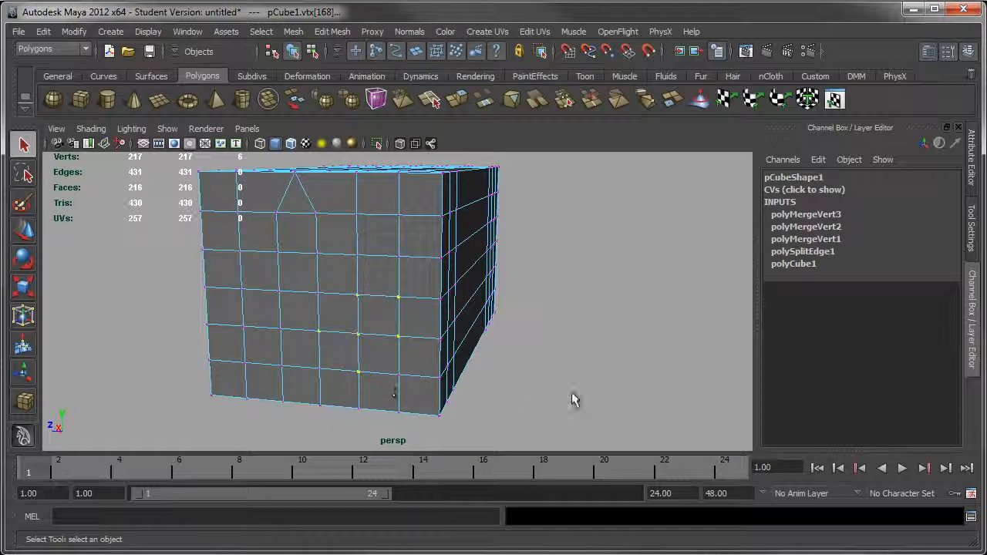
right_click_drag(571, 379, 443, 297, "alt")
left_click_drag(442, 297, 470, 300, "alt")
left_click_drag(522, 319, 485, 293, "alt")
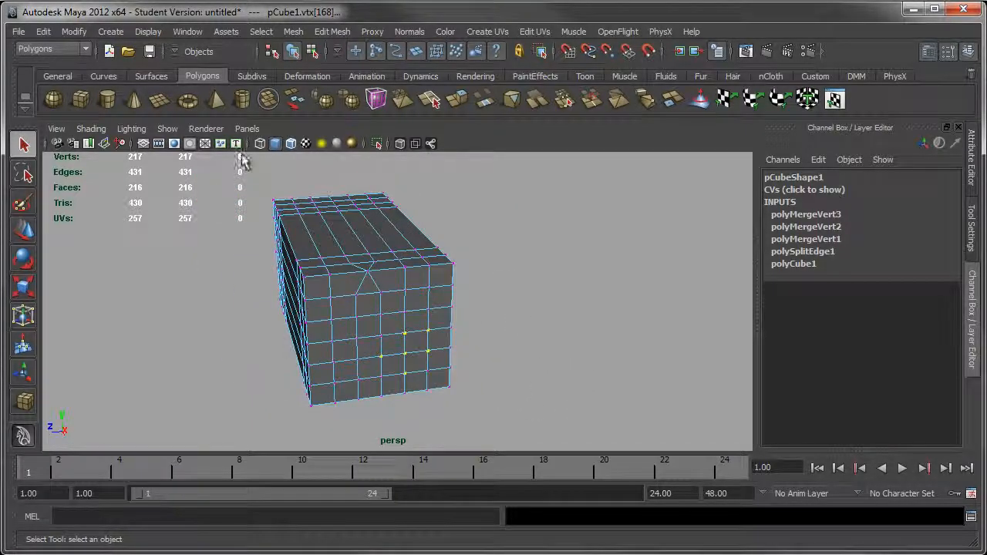
left_click_drag(412, 280, 513, 193, "alt")
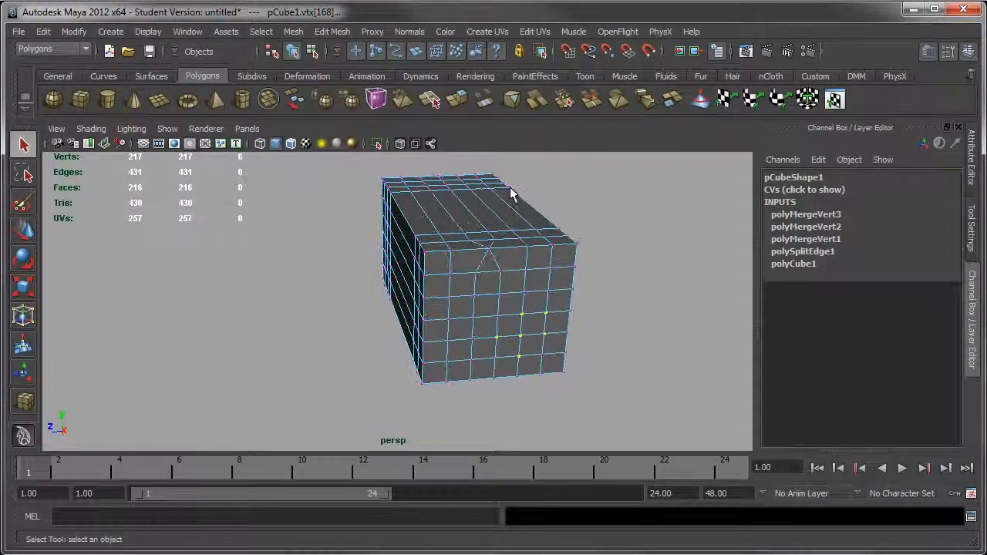
left_click(324, 32)
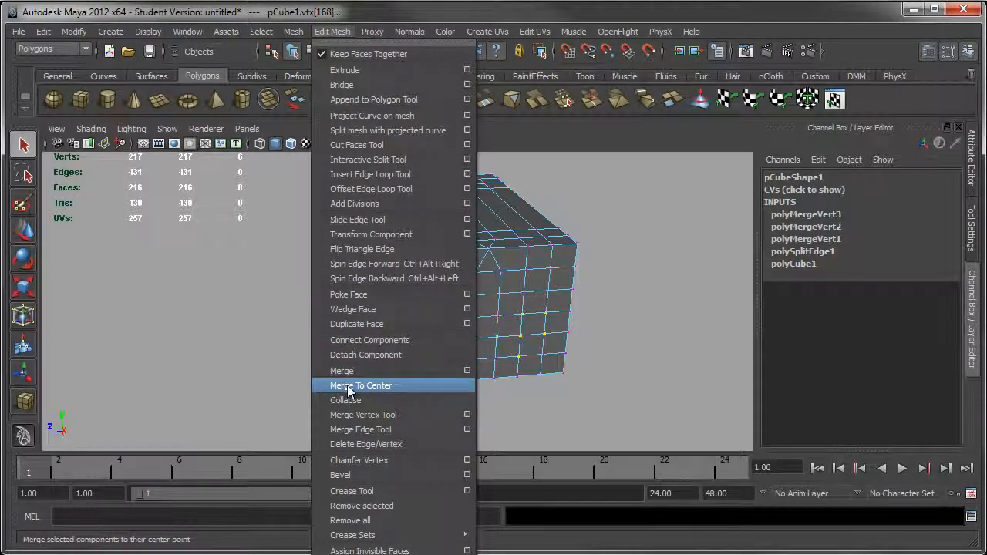
left_click(348, 387)
right_click_drag(495, 282, 561, 378, "alt")
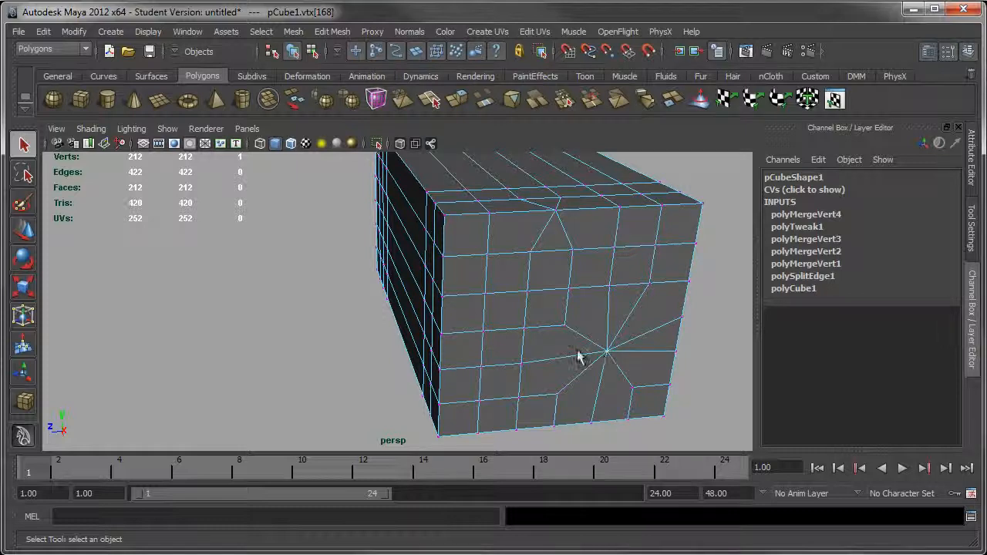
Step: Select the four vertices around one face near the middle of the negative-X end and merge them to their center
left_click_drag(660, 388, 327, 281, "alt")
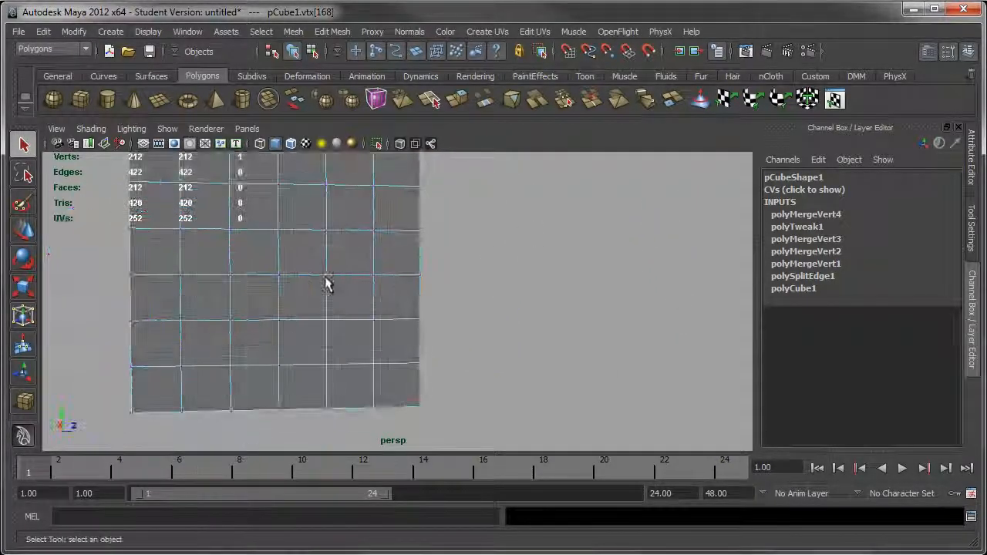
right_click_drag(308, 267, 310, 305)
middle_click_drag(415, 288, 396, 305, "alt")
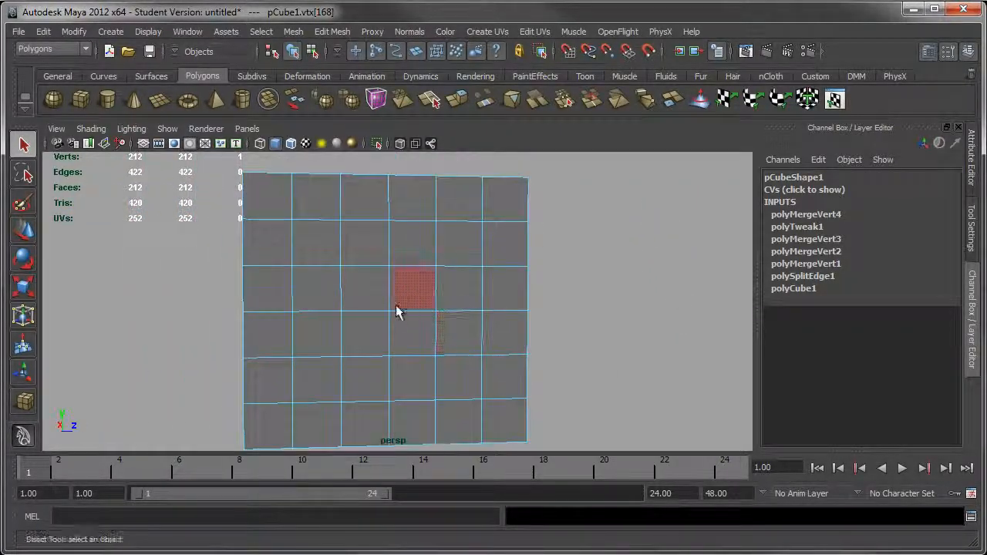
right_click_drag(395, 304, 379, 315)
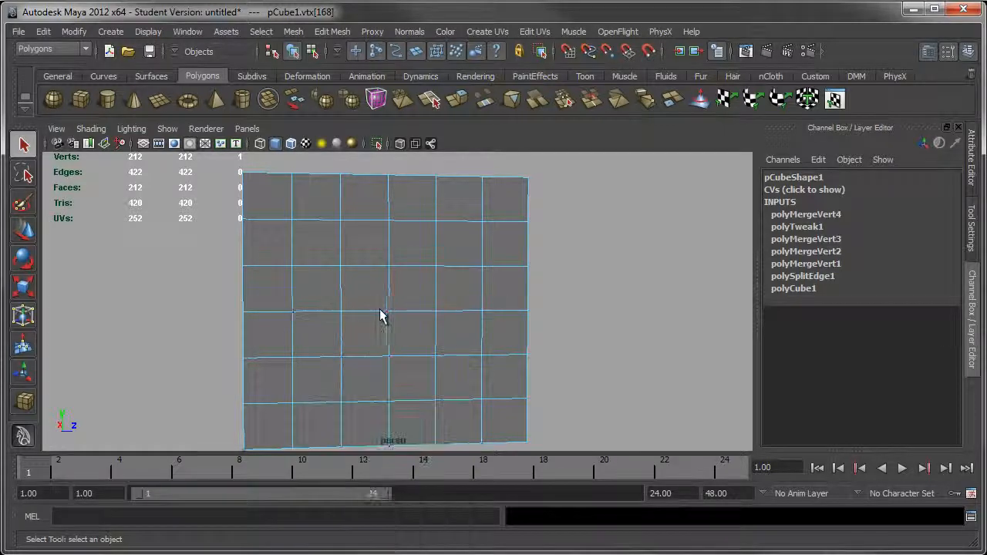
left_click(392, 271, "shift")
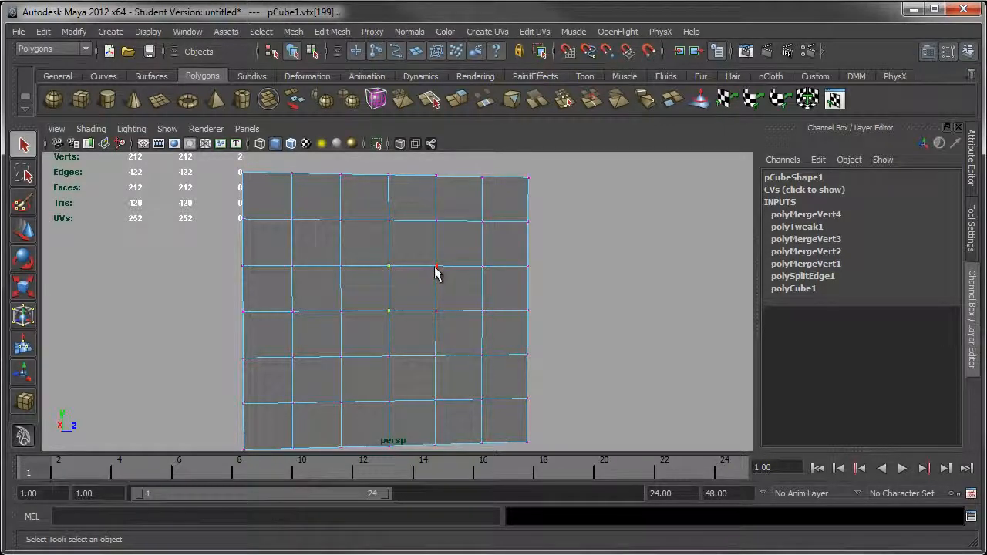
left_click(436, 311, "shift")
left_click_drag(502, 310, 409, 303, "alt")
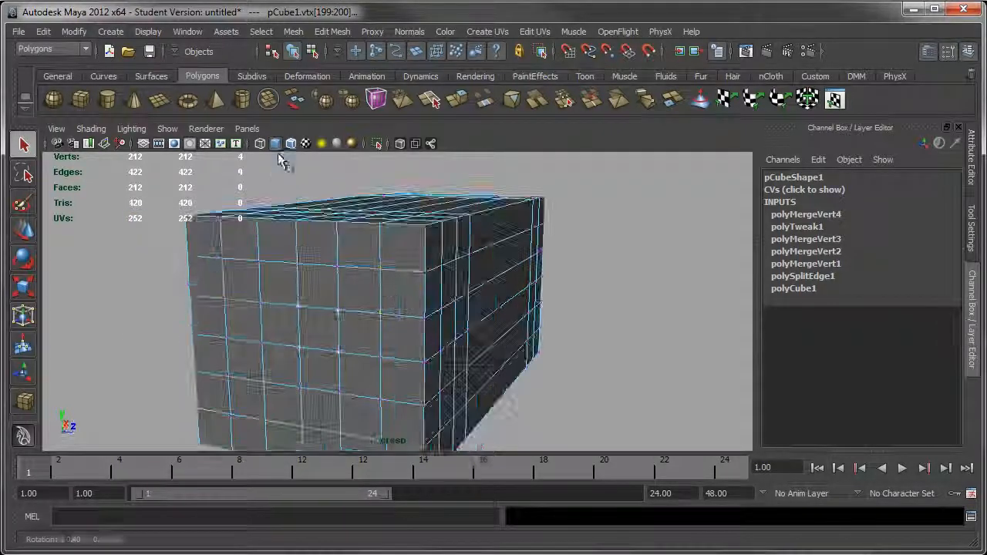
middle_click_drag(447, 220, 670, 187, "alt")
left_click(345, 33)
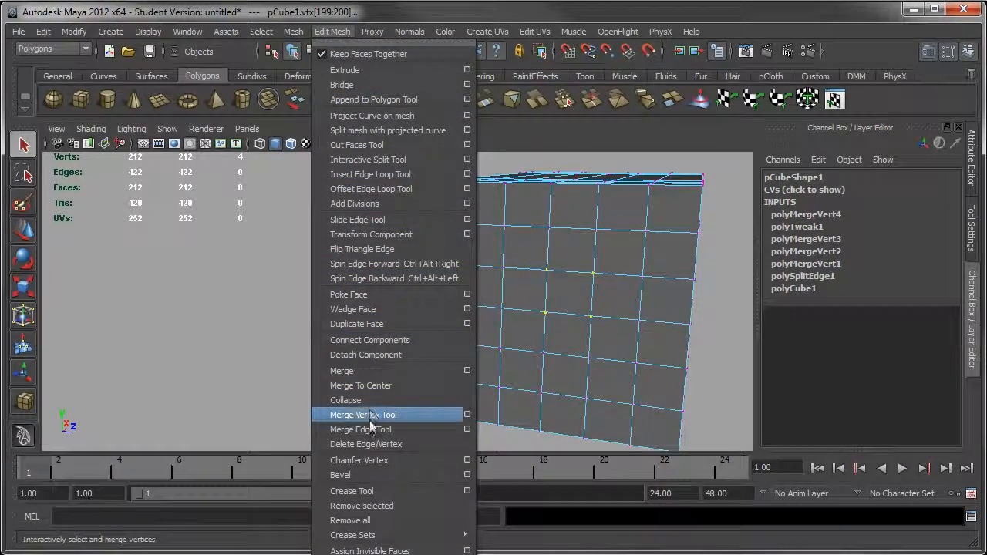
left_click(371, 386)
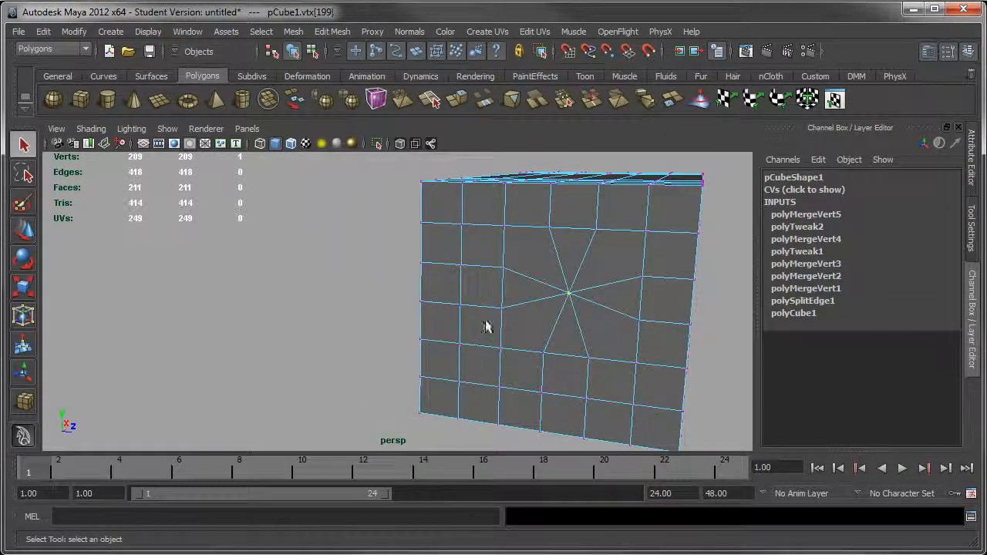
left_click_drag(569, 297, 613, 257, "alt")
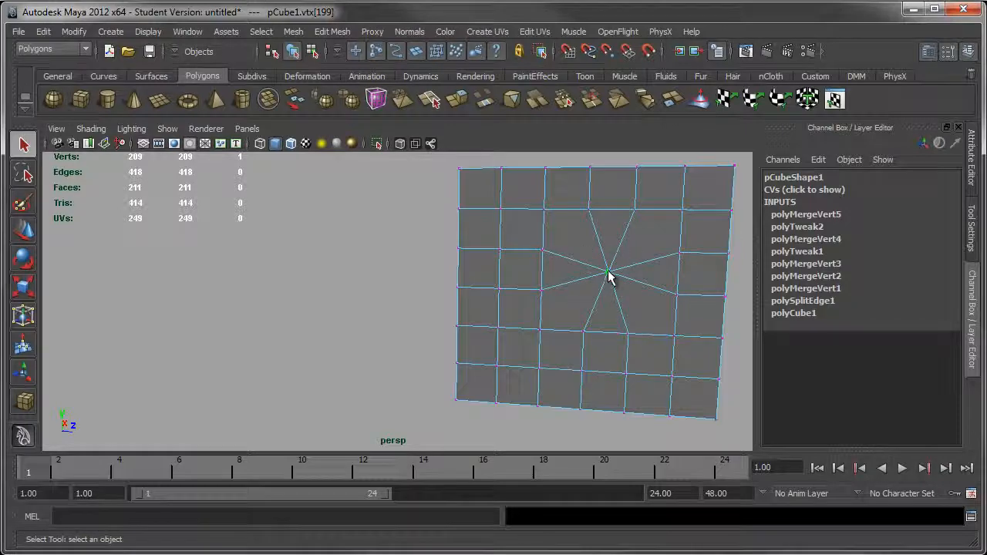
Step: Select seven vertices around the negative-X end's upper corner on the negative-Z side and merge them to their center
left_click_drag(476, 346, 430, 292, "alt")
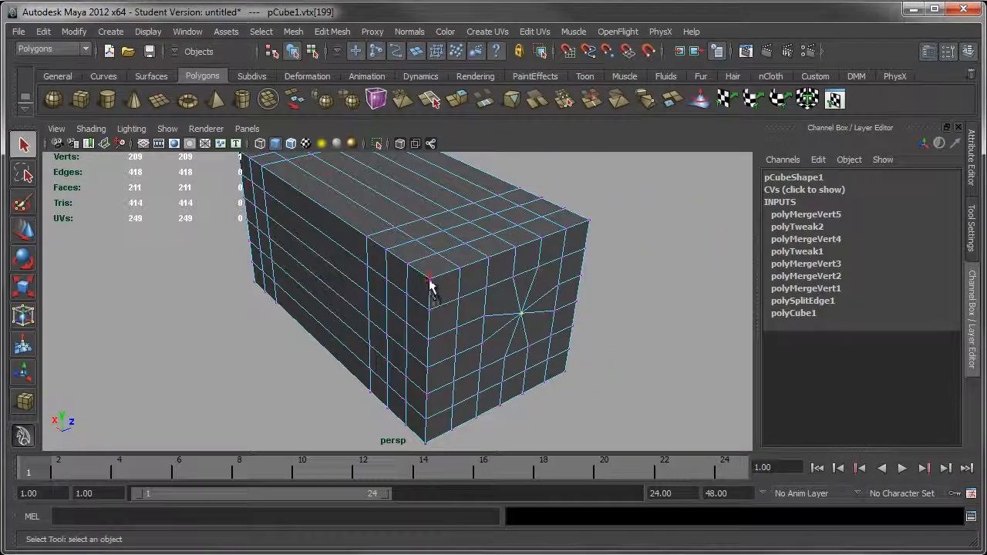
left_click(430, 280)
right_click_drag(446, 270, 487, 261, "alt")
left_click(411, 247, "shift")
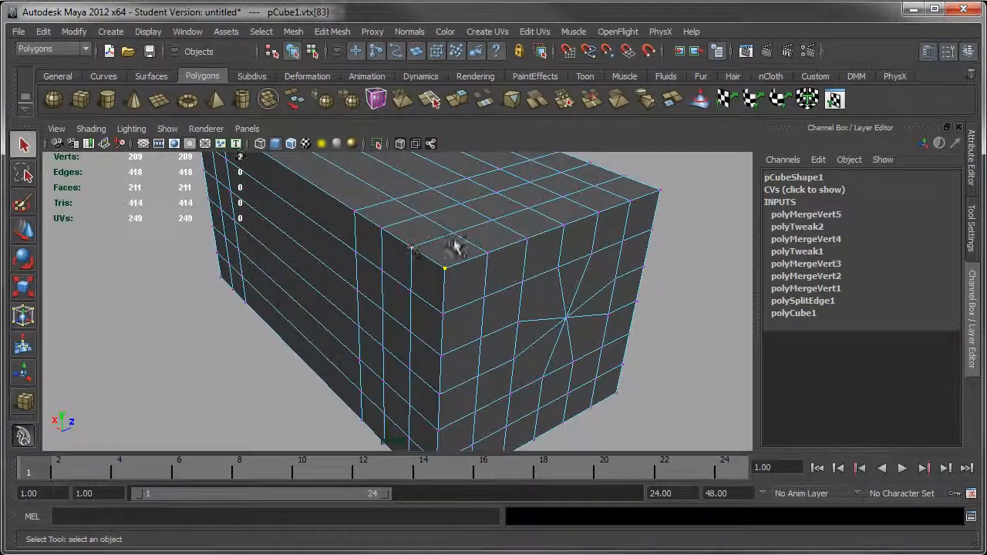
left_click(452, 233, "shift")
left_click(486, 252, "shift")
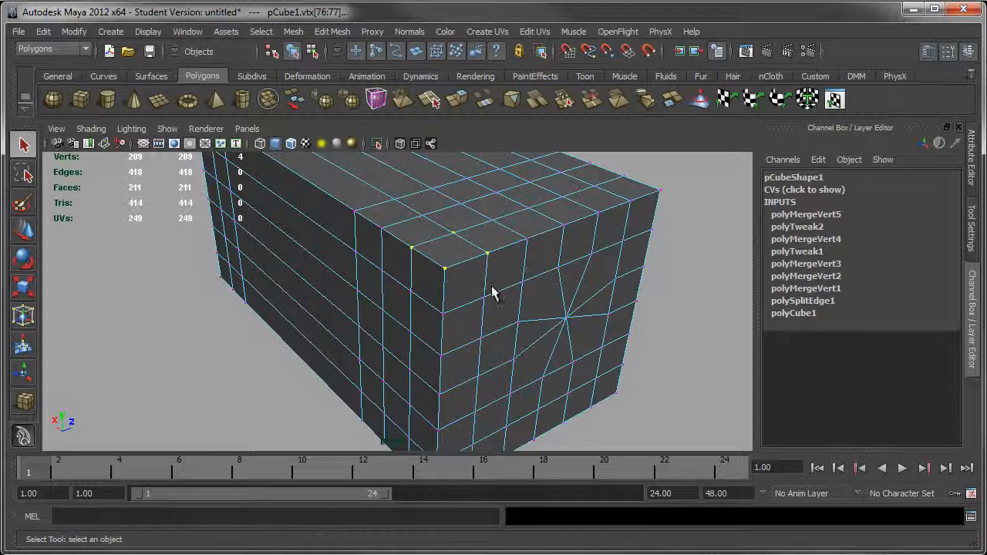
left_click(485, 297, "shift")
middle_click_drag(561, 337, 553, 353, "alt")
right_click_drag(553, 353, 486, 312, "alt")
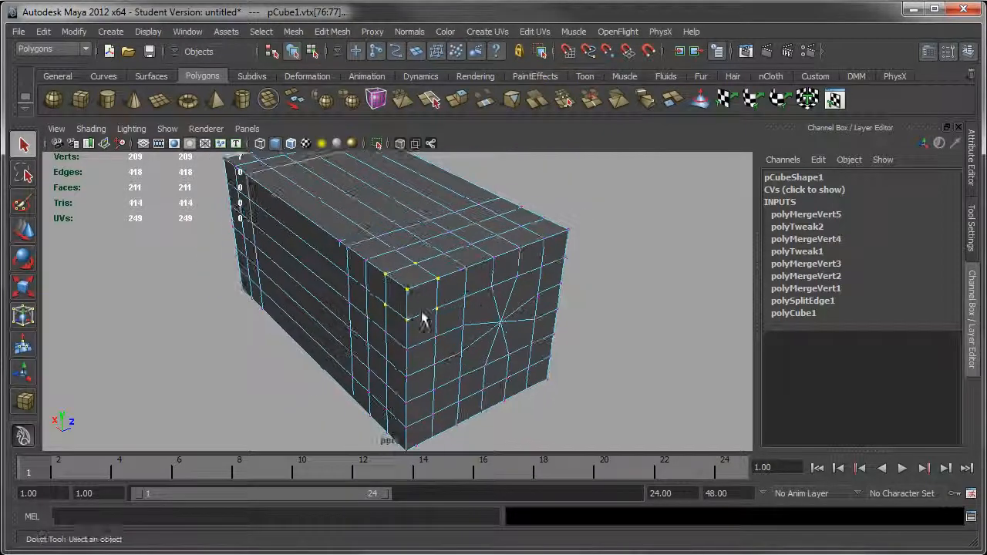
middle_click_drag(482, 265, 608, 255, "alt")
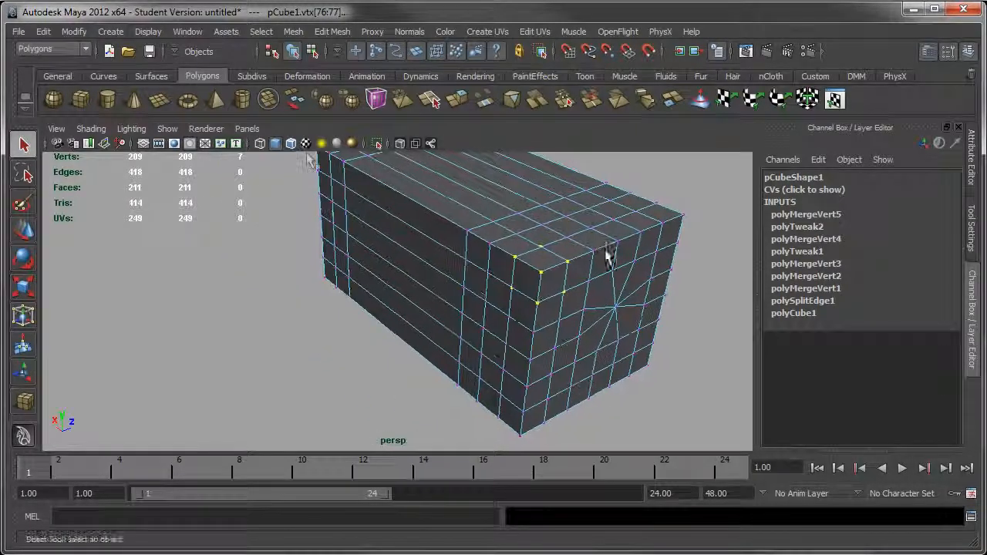
left_click(333, 32)
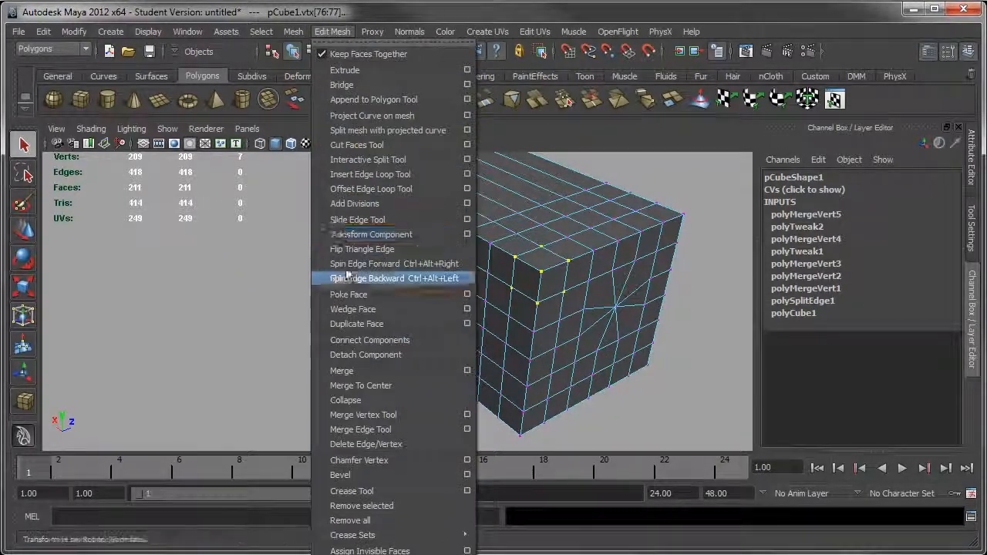
left_click(366, 385)
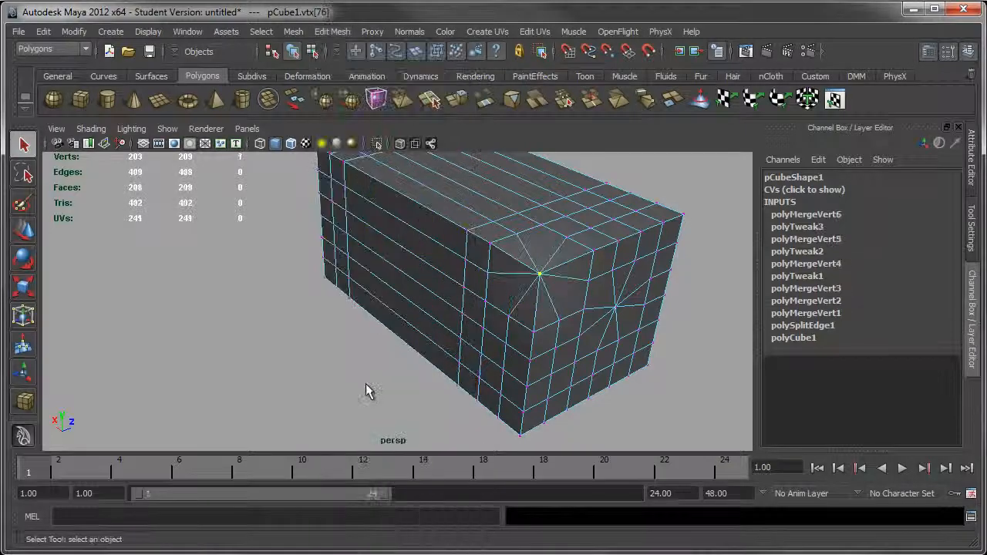
Step: Select four vertices spread across the cube's two opposite long sides near the negative-X end and merge them to their center
left_click_drag(367, 393, 419, 279, "alt")
left_click_drag(566, 292, 397, 291, "alt")
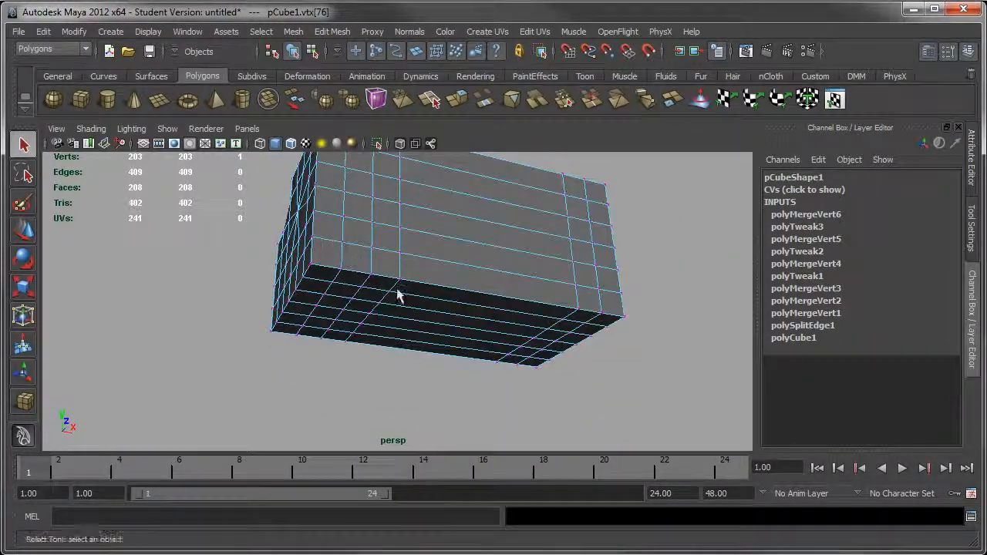
left_click_drag(405, 335, 379, 282, "alt")
left_click_drag(440, 273, 517, 294, "alt")
left_click_drag(411, 244, 449, 260, "alt")
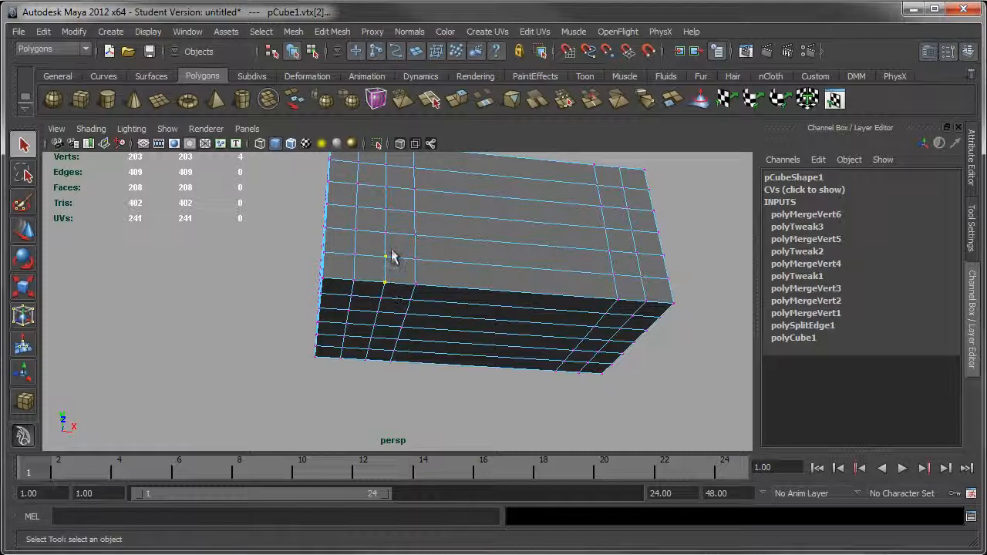
left_click_drag(380, 294, 445, 293, "alt")
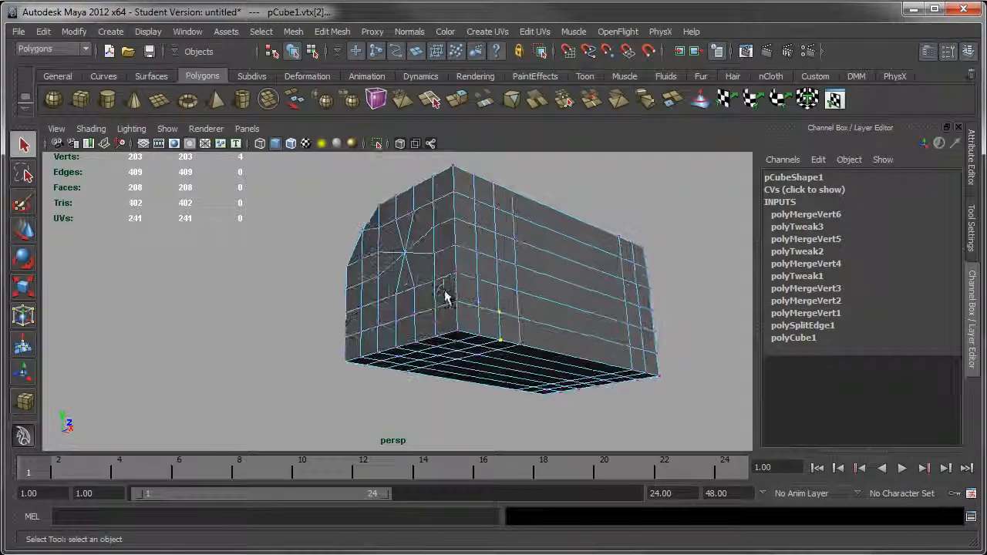
left_click(332, 31)
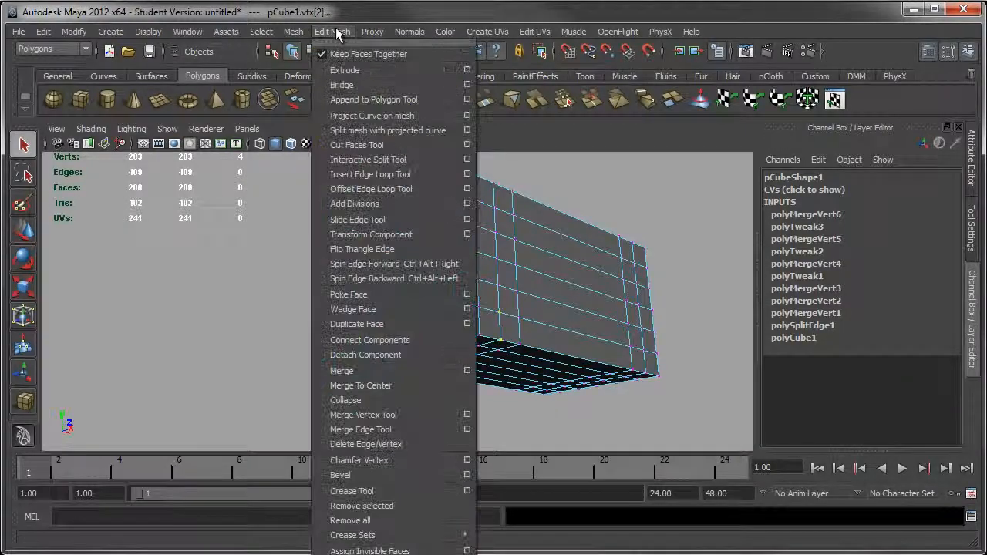
left_click(370, 386)
left_click_drag(540, 375, 469, 353, "alt")
left_click_drag(390, 260, 505, 251, "alt")
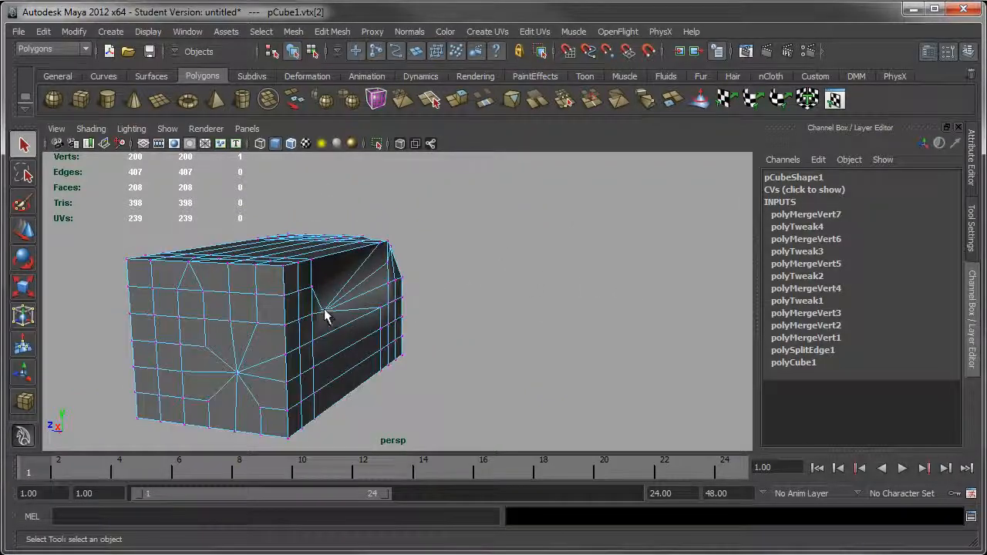
Step: Turn on X-Ray shading and examine the merged vertex and stretched faces inside the cube from several sides
left_click_drag(324, 316, 416, 203, "alt")
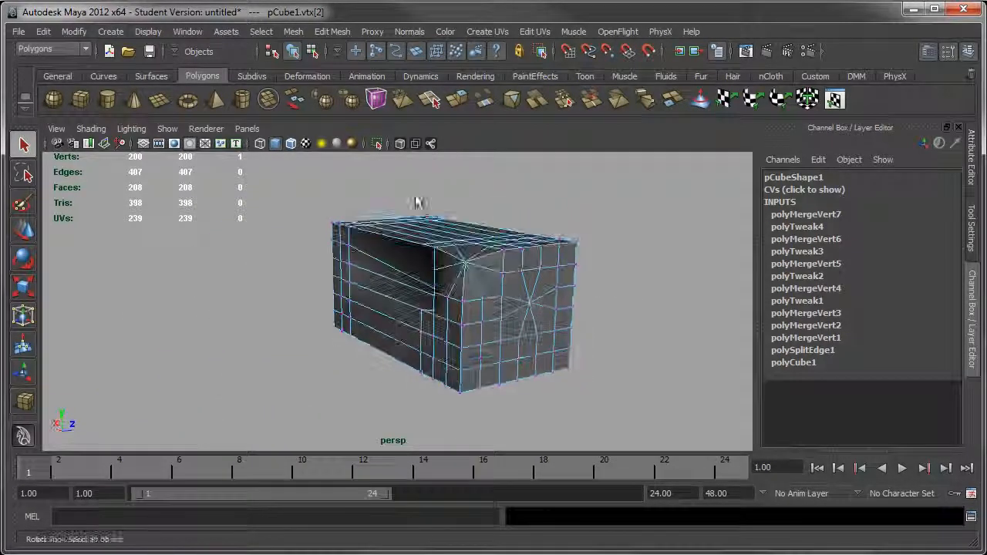
left_click(400, 143)
left_click_drag(544, 223, 493, 224, "alt")
mouse_move(494, 224)
right_mouse_down("alt")
mouse_move(539, 267)
mouse_move(540, 280)
mouse_move(471, 280)
right_mouse_up("alt")
left_click(401, 144)
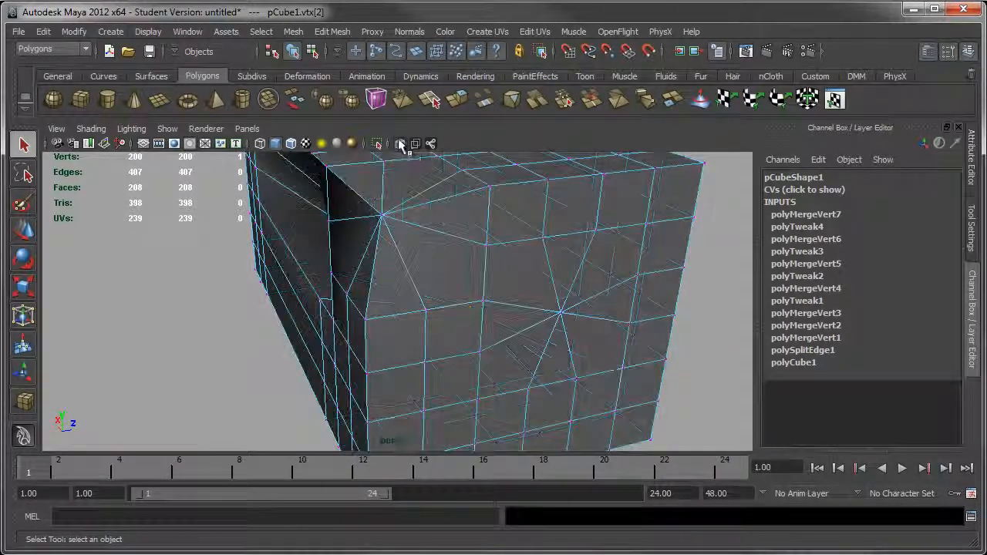
left_click(401, 144)
left_click_drag(580, 280, 581, 296, "alt")
right_click_drag(581, 295, 507, 332, "alt")
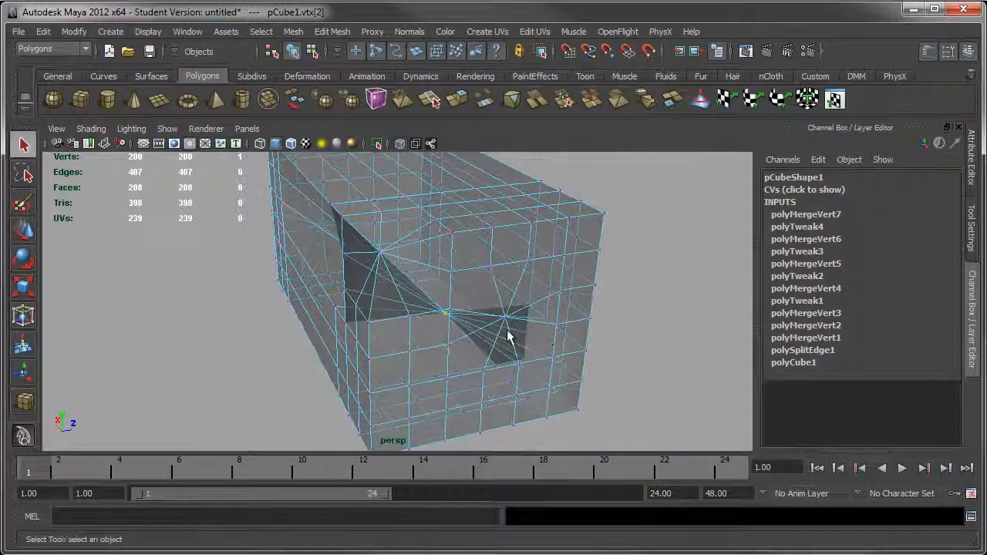
left_click_drag(507, 333, 411, 286, "alt")
right_click_drag(412, 286, 588, 304, "alt")
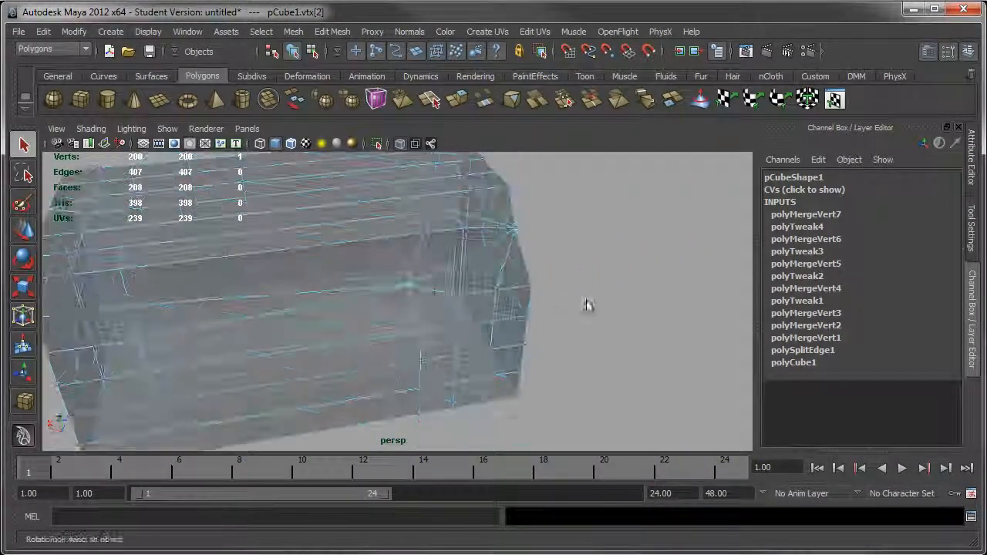
left_click_drag(540, 277, 406, 242, "alt")
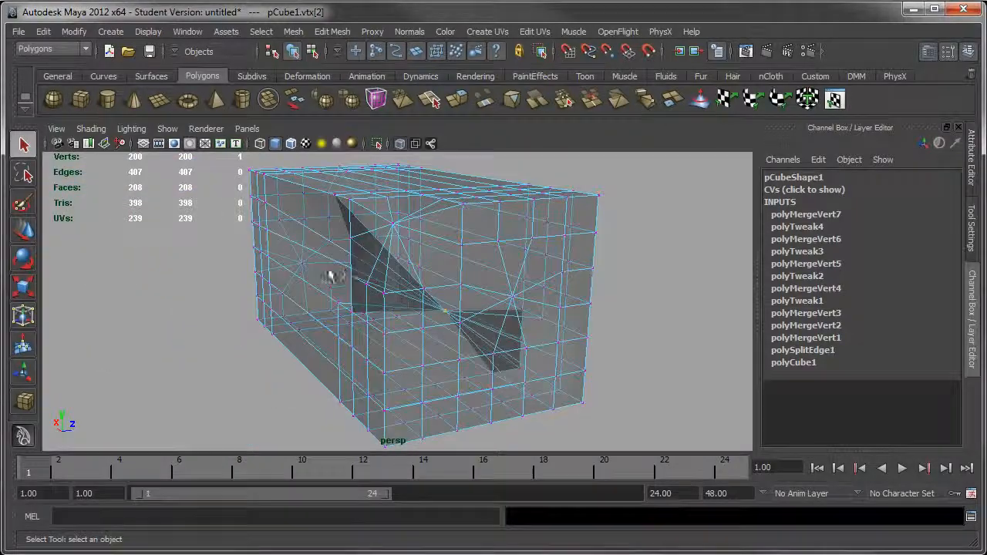
left_click_drag(493, 297, 339, 223, "alt")
left_click_drag(435, 309, 524, 322, "alt")
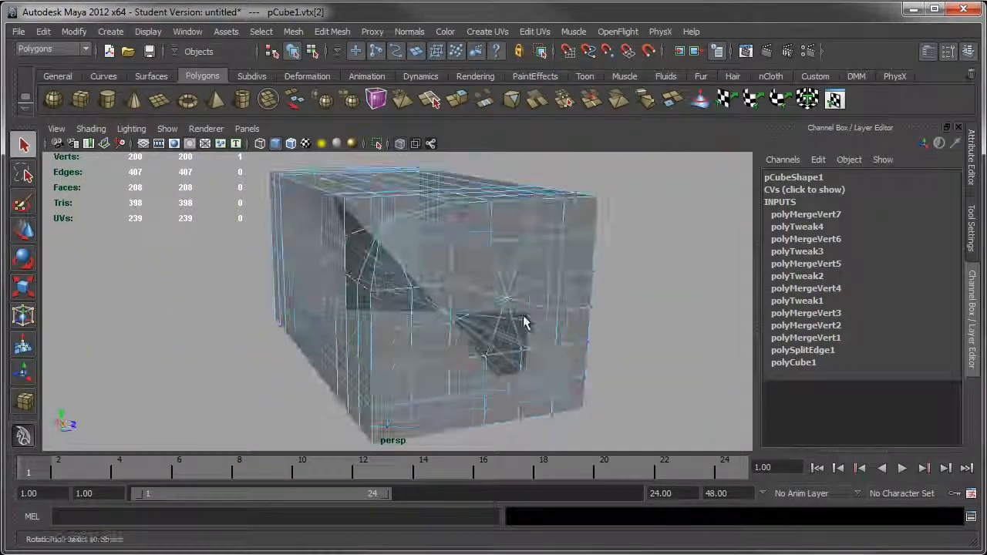
Step: Undo the last merge to center, turn off X-Ray shading and clear the vertex selection
left_click_drag(357, 293, 612, 292, "alt")
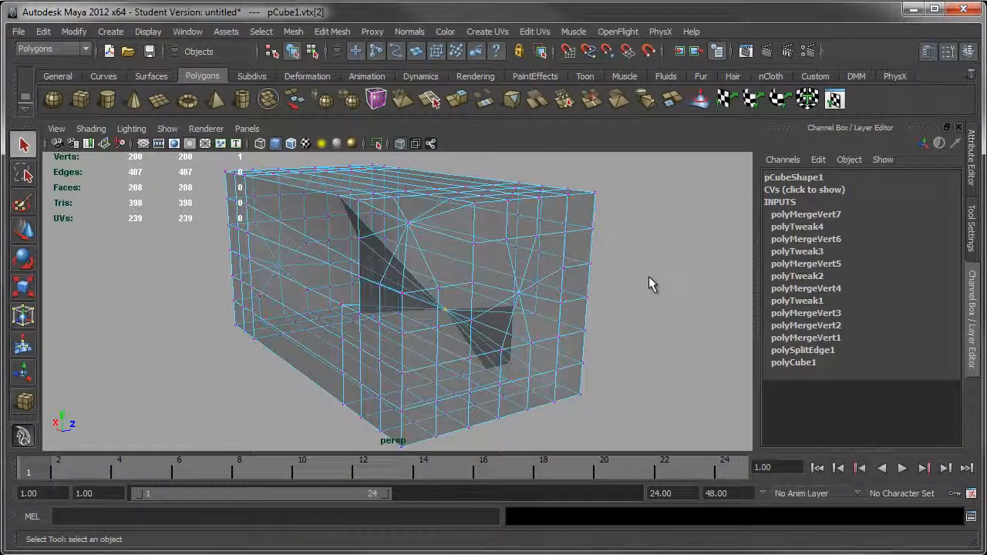
key("ctrl+z")
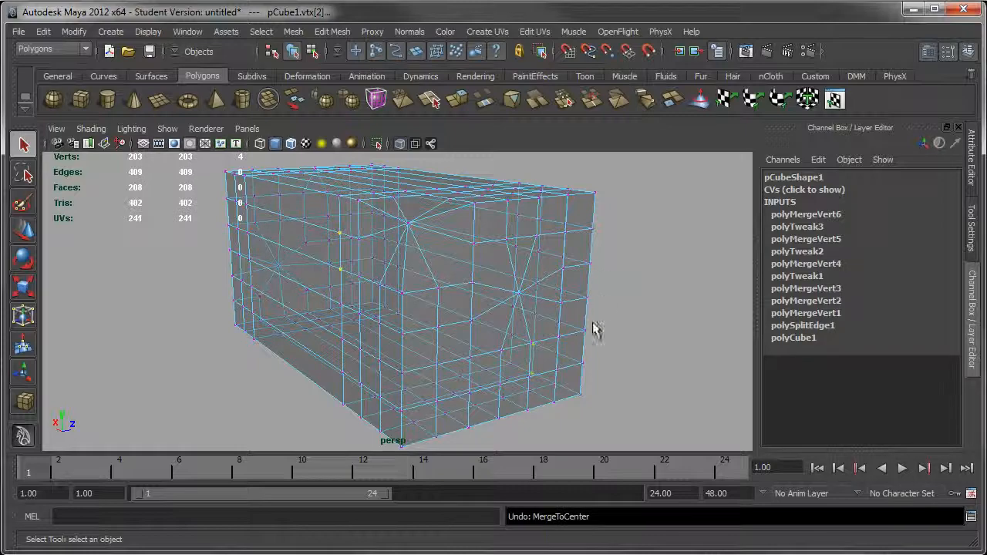
left_click_drag(594, 330, 509, 232, "alt")
left_click(399, 144)
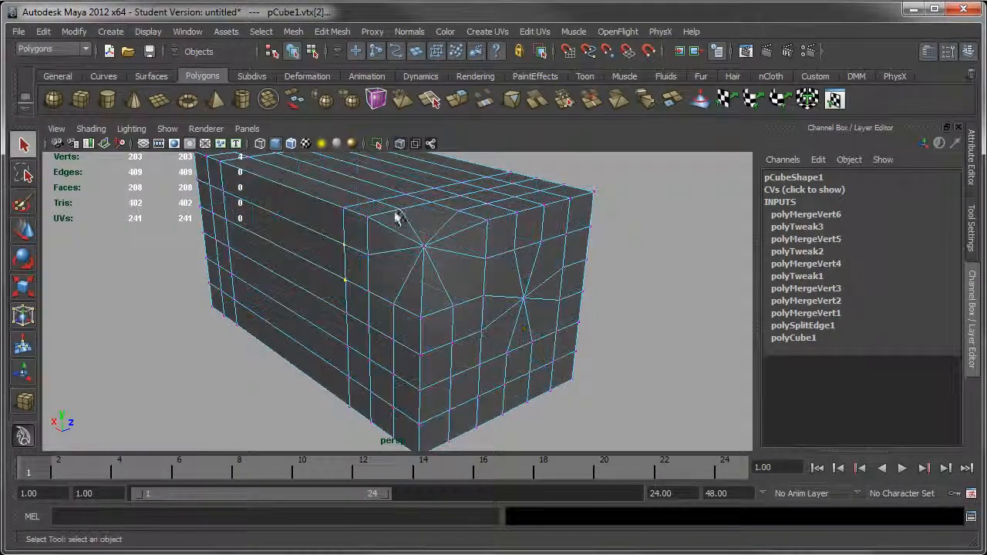
left_click_drag(397, 218, 465, 286, "alt")
left_click(625, 286)
Step: With the Merge Vertex Tool, merge the vertex one row and column in from the negative-X upper corner, positive-Z side, onto its neighbour toward positive X
right_click_drag(623, 285, 550, 246, "alt")
middle_click_drag(550, 247, 424, 262, "alt")
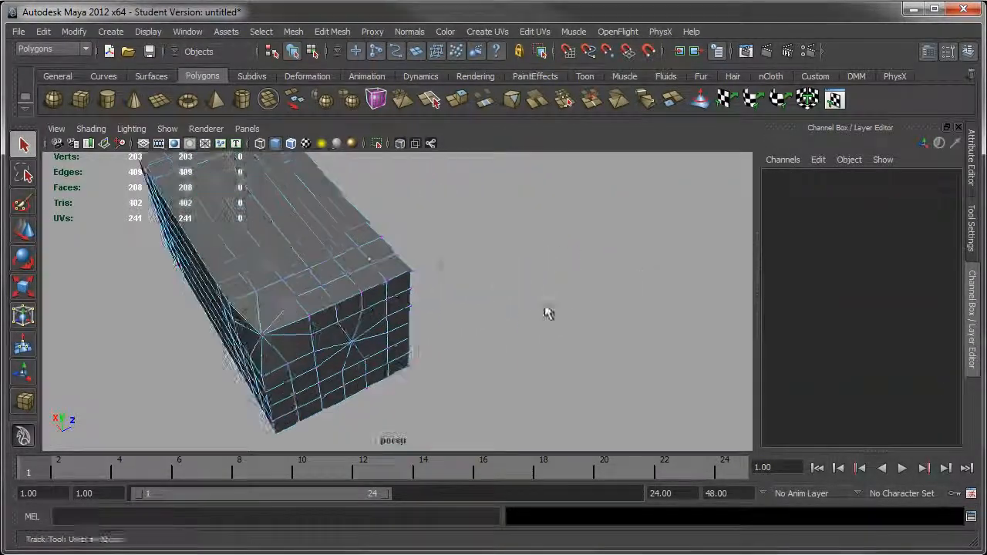
left_click_drag(547, 313, 480, 328, "alt")
right_click_drag(480, 328, 497, 331, "alt")
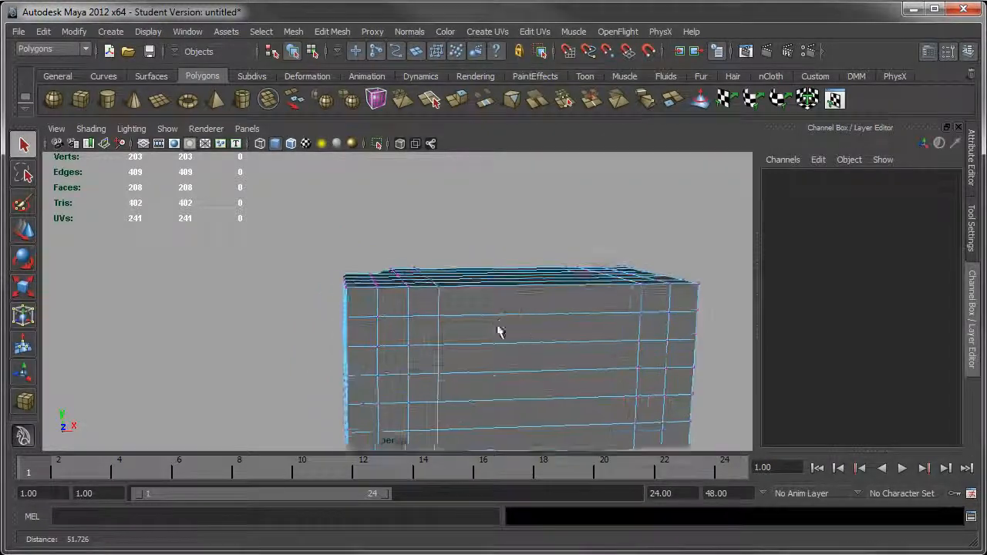
left_click_drag(498, 331, 498, 285, "alt")
middle_click_drag(499, 285, 452, 257, "alt")
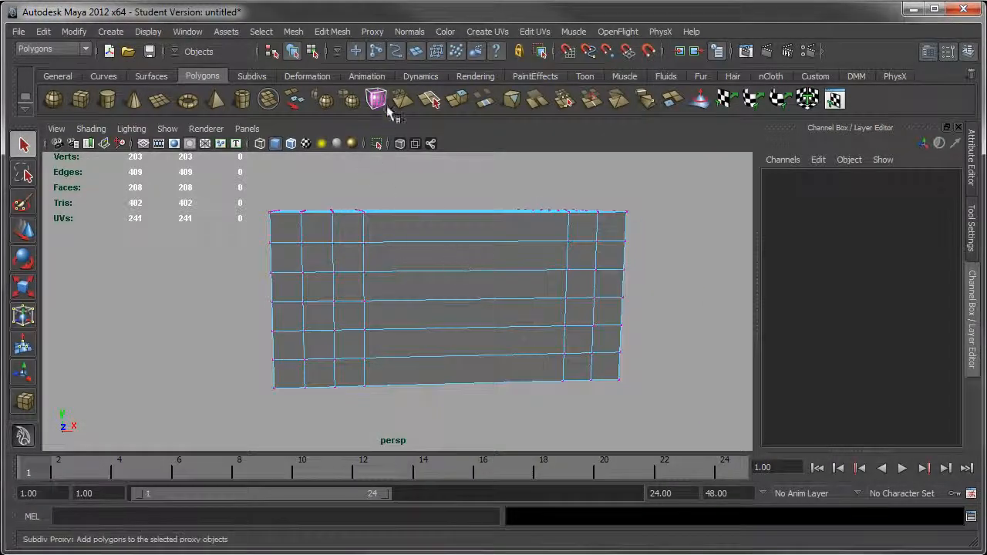
left_click(344, 35)
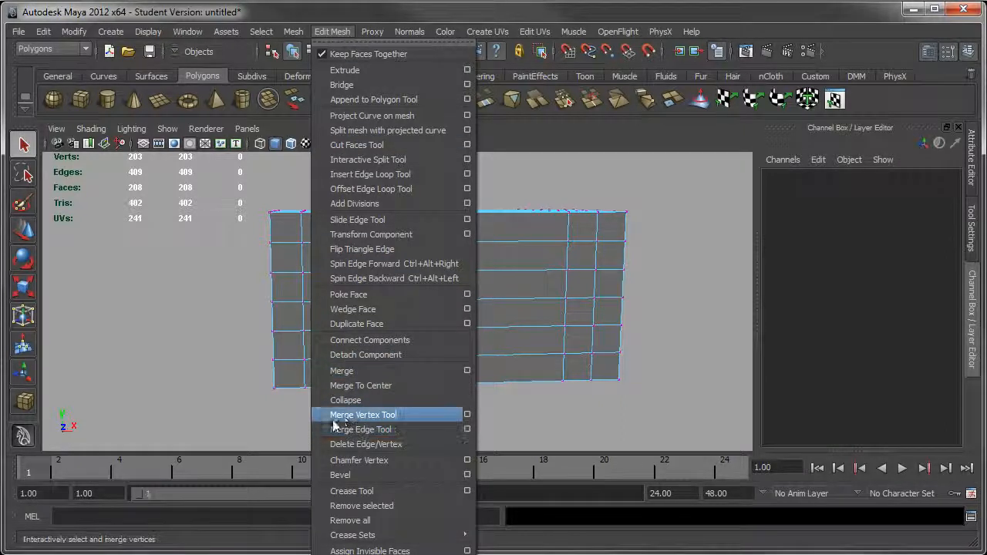
left_click(390, 412)
left_click_drag(391, 270, 434, 208, "alt")
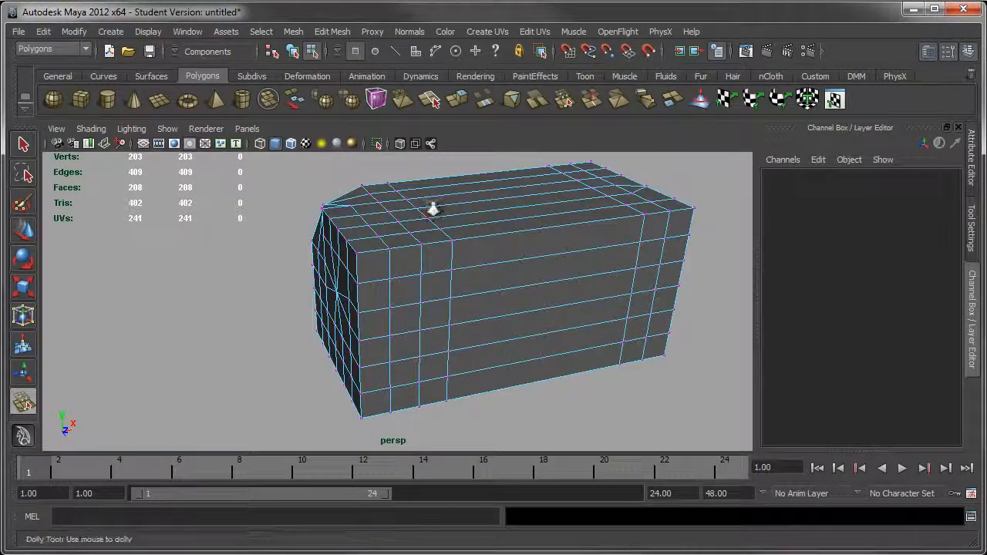
right_click_drag(433, 208, 487, 273, "alt")
left_click_drag(487, 273, 486, 267, "alt")
middle_click_drag(487, 267, 513, 283, "alt")
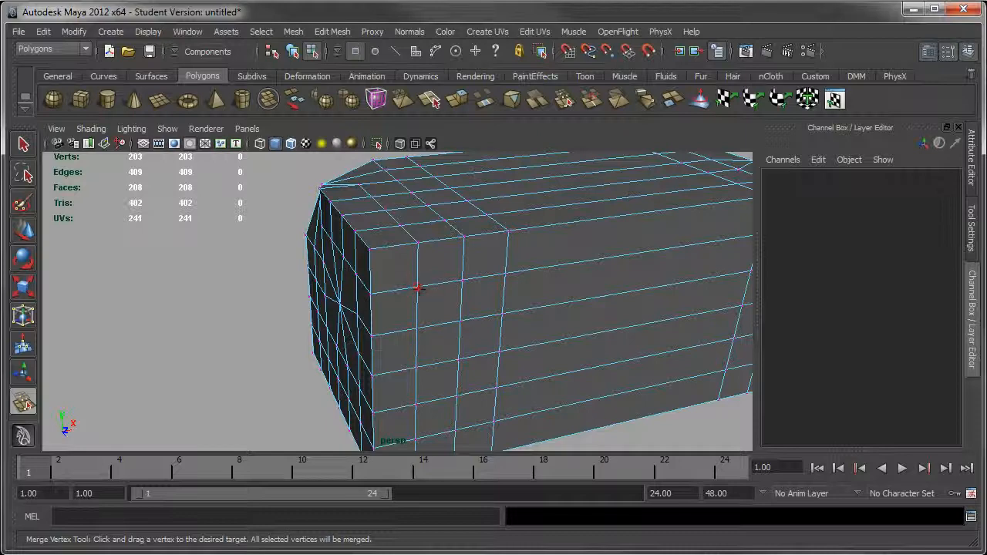
left_click_drag(429, 288, 462, 282)
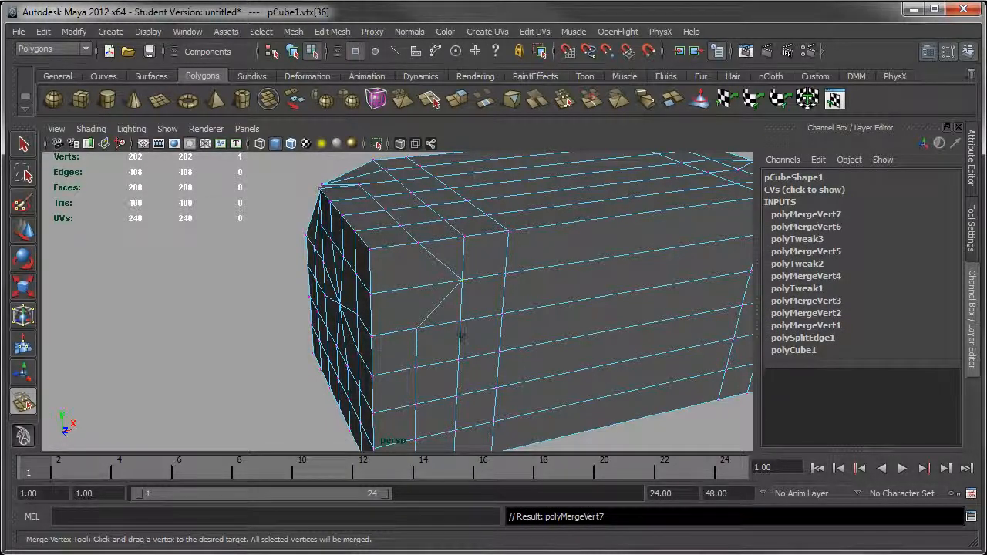
Step: Try merging the vertex directly below the merged one onto the vertex two rows further down, and undo that merge
left_click_drag(463, 326, 457, 396)
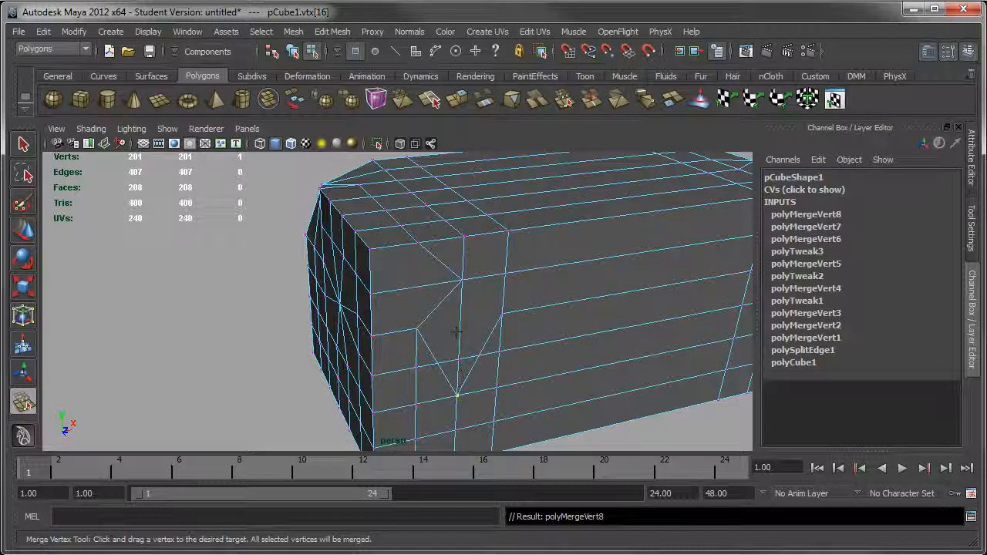
key("ctrl+z")
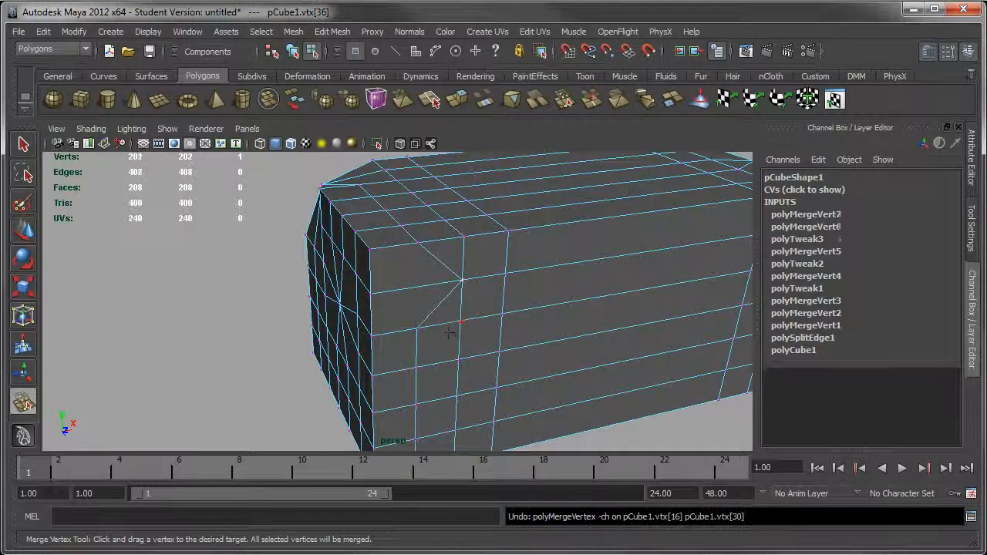
Step: Merge the upper vertices of the third vertical edge loop on the positive-Z side onto their neighbours in the second loop, up to the top edge
left_click_drag(455, 332, 450, 355, "alt")
left_click_drag(497, 313, 450, 312)
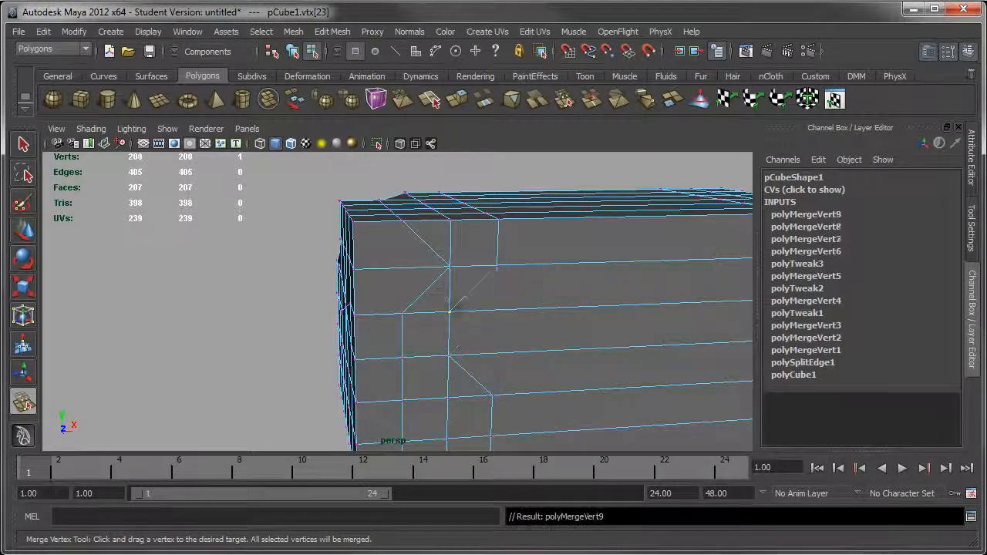
left_click_drag(498, 267, 450, 267)
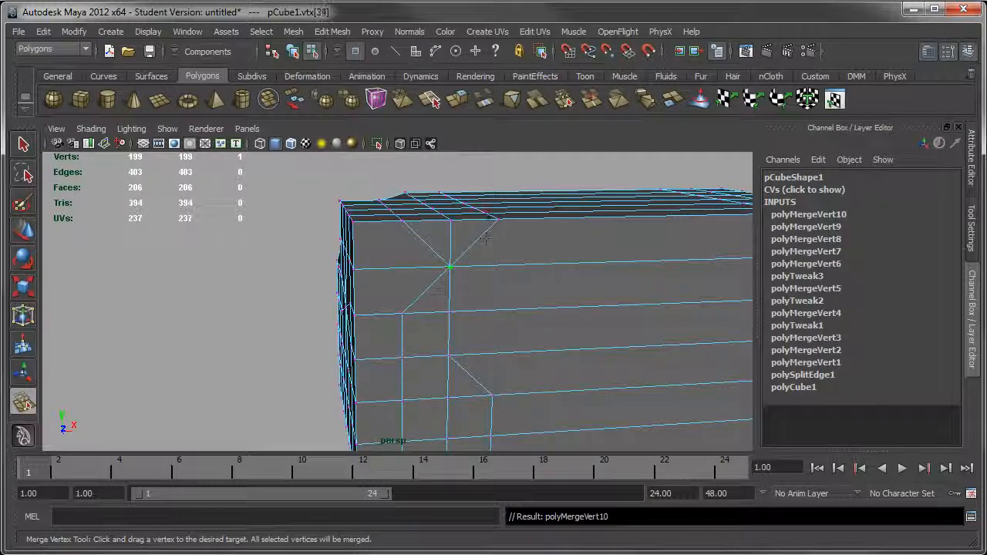
left_click_drag(498, 219, 439, 245)
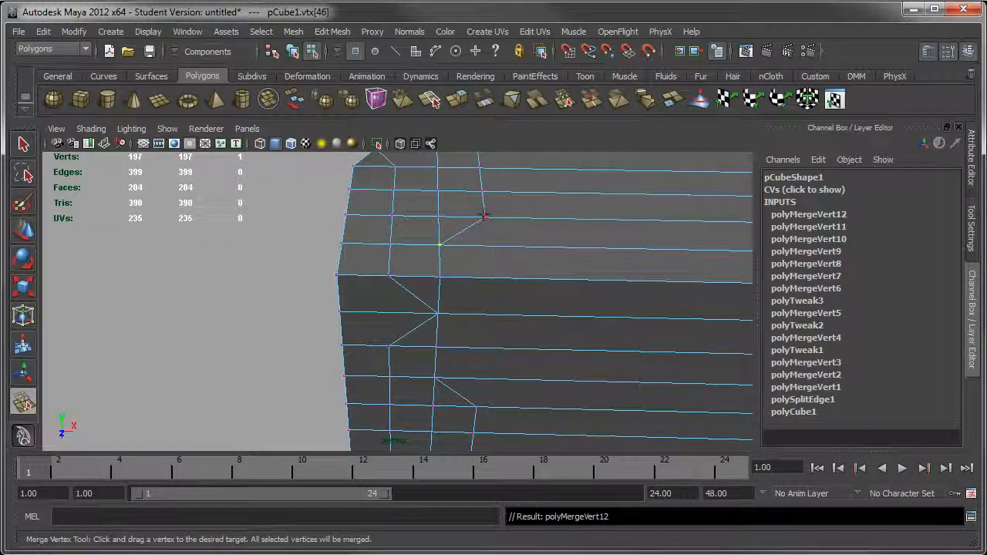
Step: Merge the remaining third-loop vertices across the cube's top face onto the adjacent second-loop vertices, as far as the opposite edge
left_click_drag(483, 217, 441, 217)
left_click_drag(481, 191, 439, 191)
left_click_drag(481, 167, 438, 167)
middle_click_drag(509, 207, 514, 321, "alt")
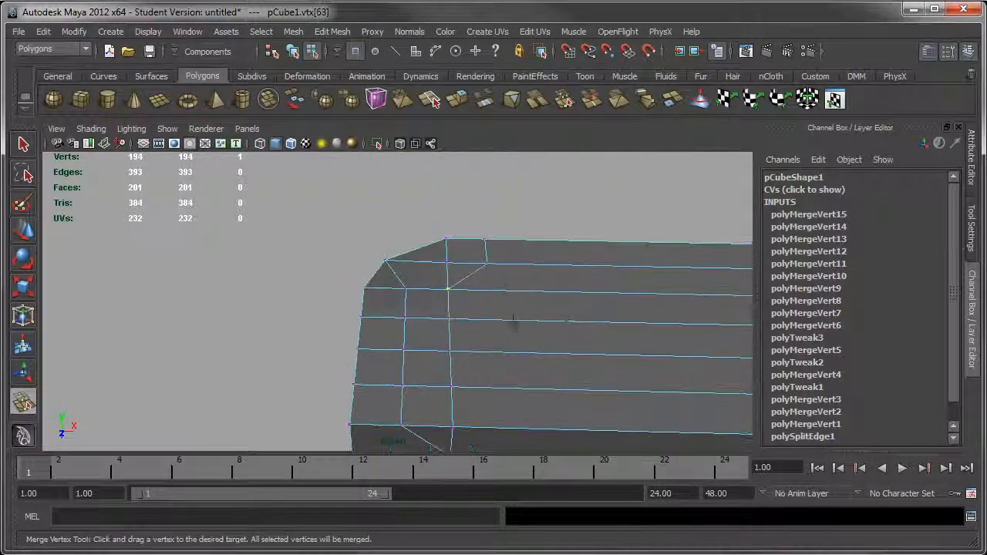
left_click_drag(485, 265, 447, 240)
left_click_drag(561, 331, 452, 282, "alt")
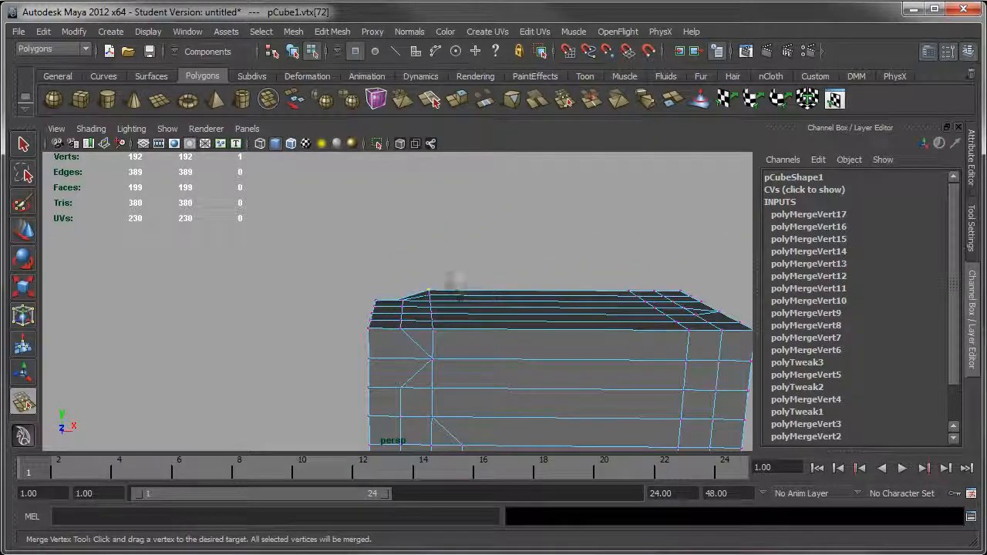
middle_click_drag(526, 352, 511, 238, "alt")
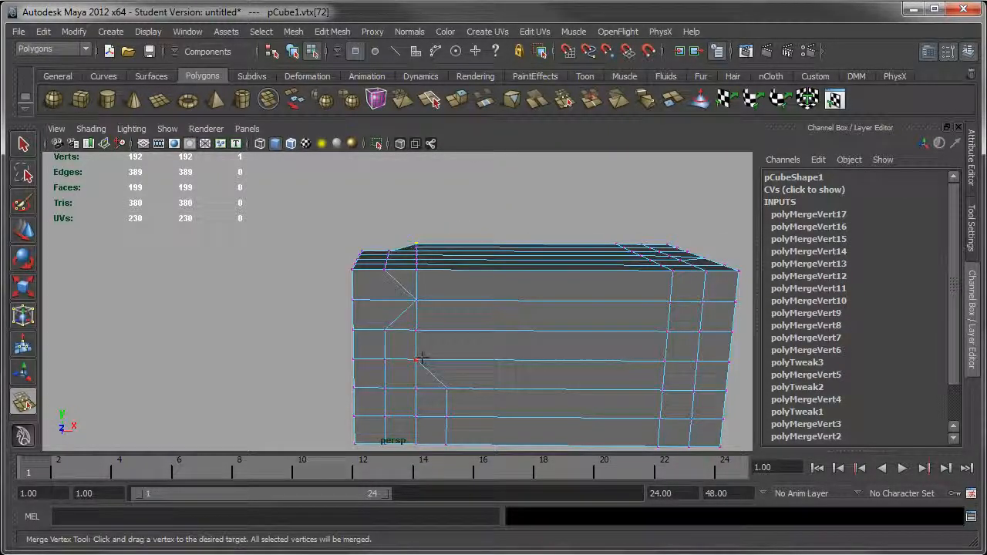